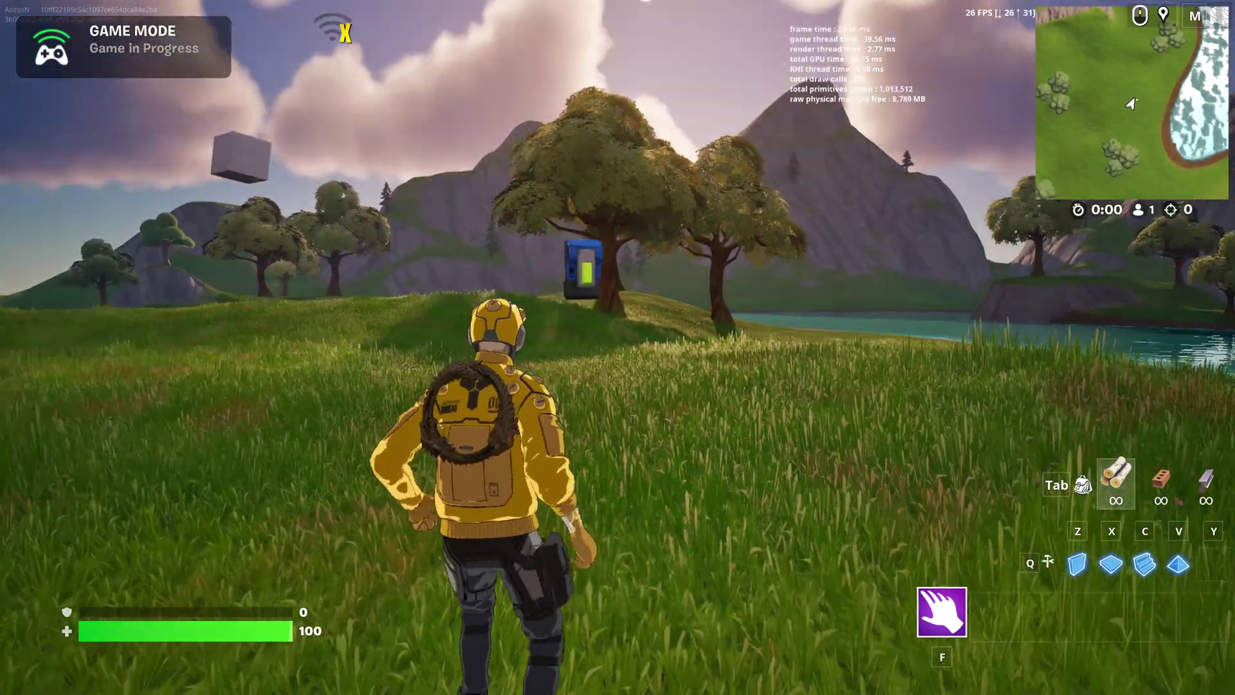
key(w)
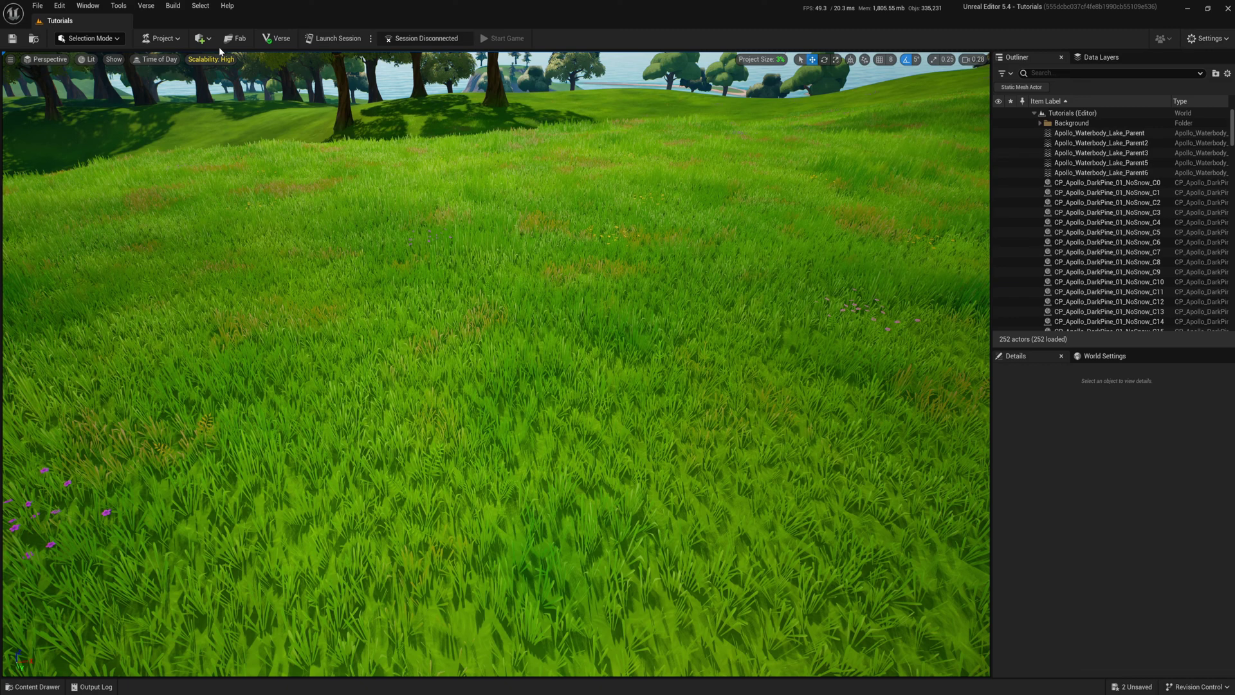
- Place a cube shape on the grass and position it just above the ground
click(200, 40)
mouse_move(273, 98)
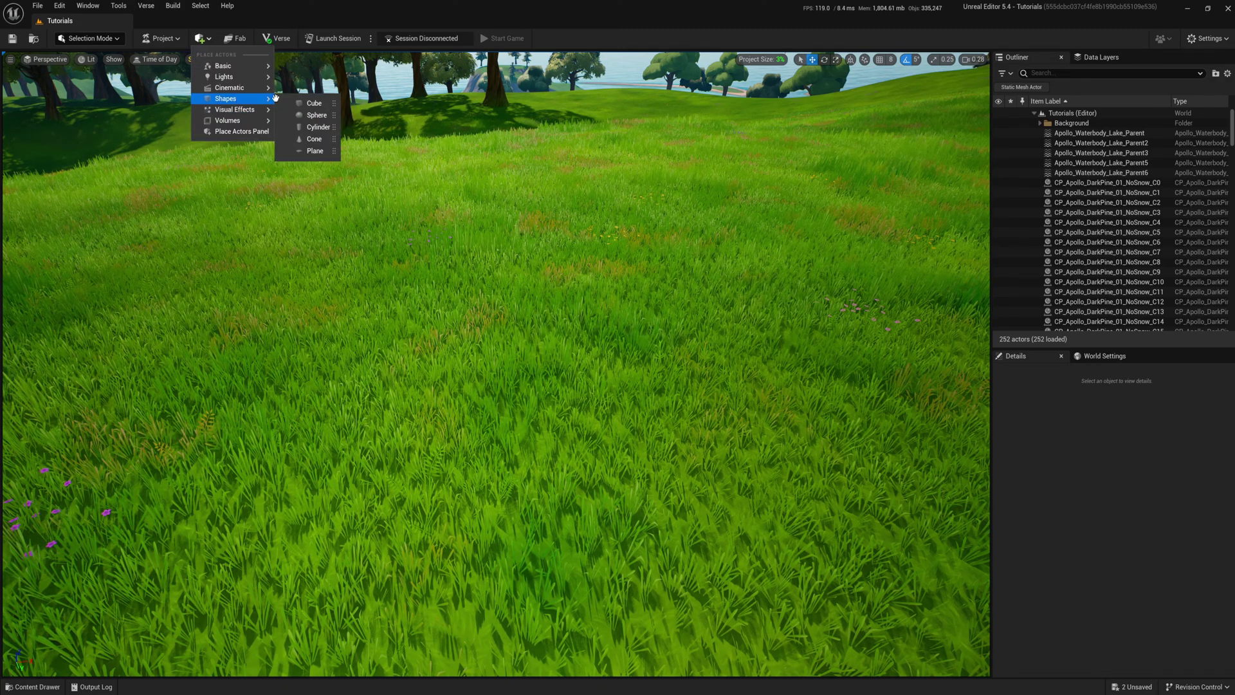
drag(388, 114, 255, 556)
drag(266, 507, 202, 330)
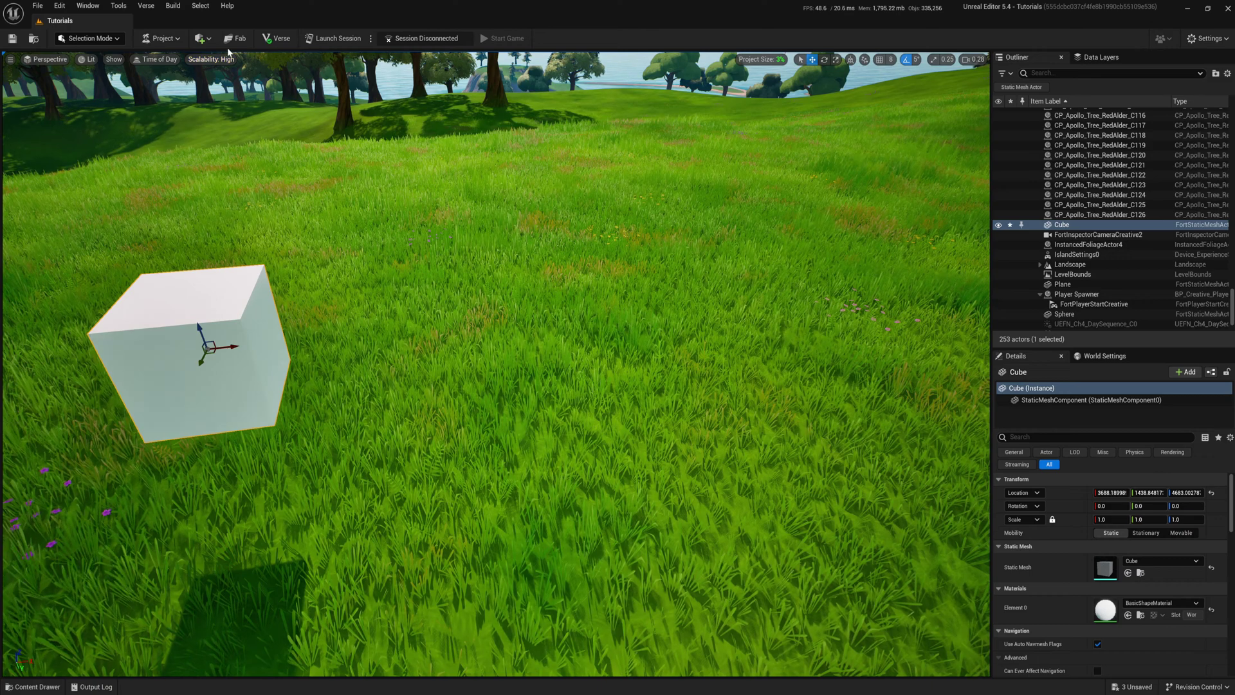
- Place a Camera Rig Rail on the grass beside the cube
click(203, 39)
mouse_move(222, 89)
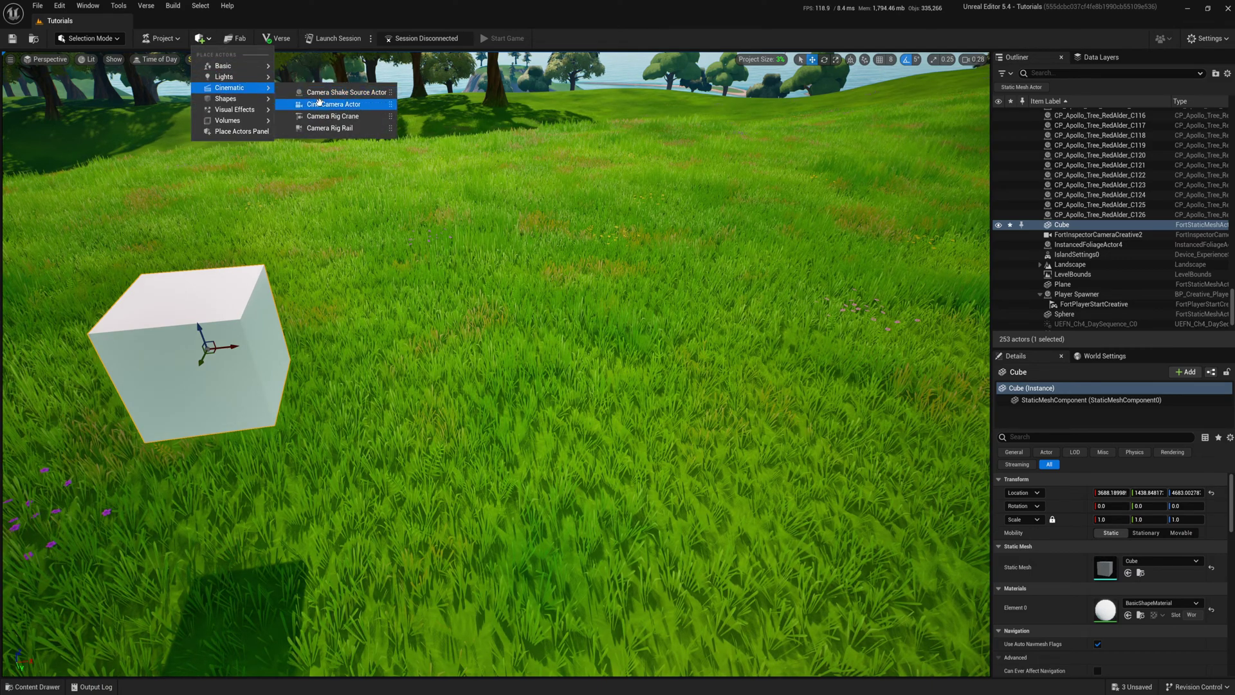
drag(328, 129, 371, 310)
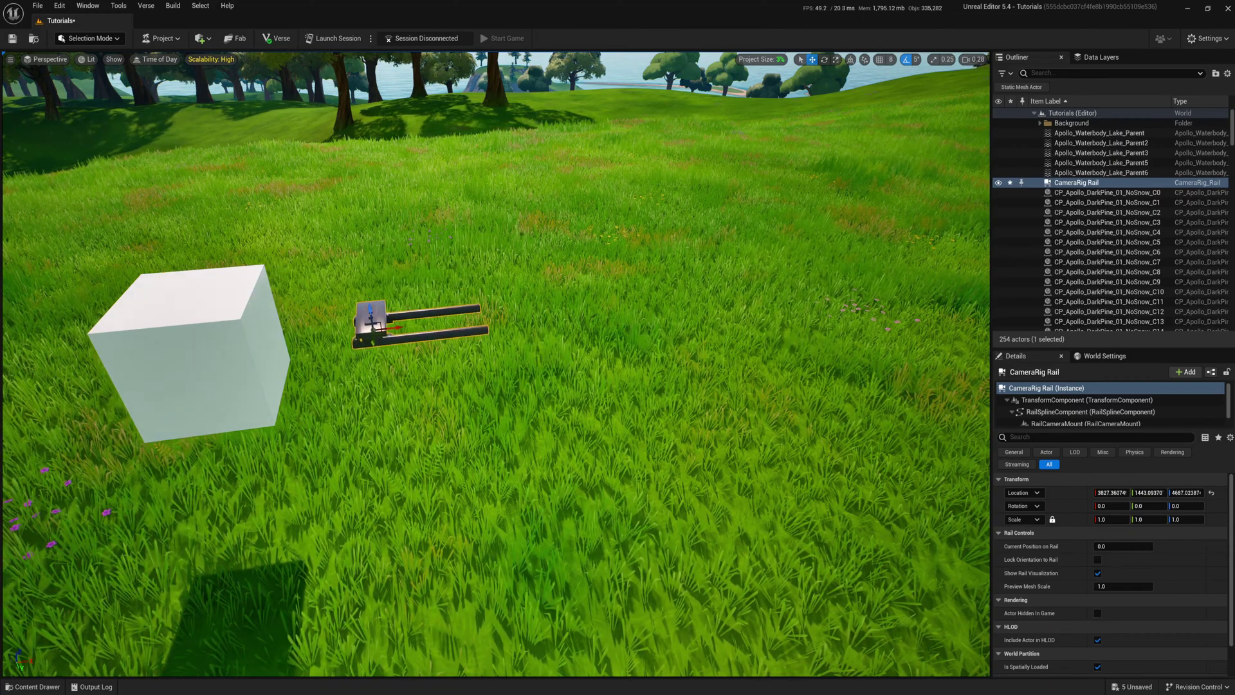
- Extend the camera rail's end point away from the cube and bend the track with an added spline point
mouse_move(326, 368)
right_down()
mouse_move(327, 402)
mouse_move(302, 437)
mouse_move(326, 368)
right_up()
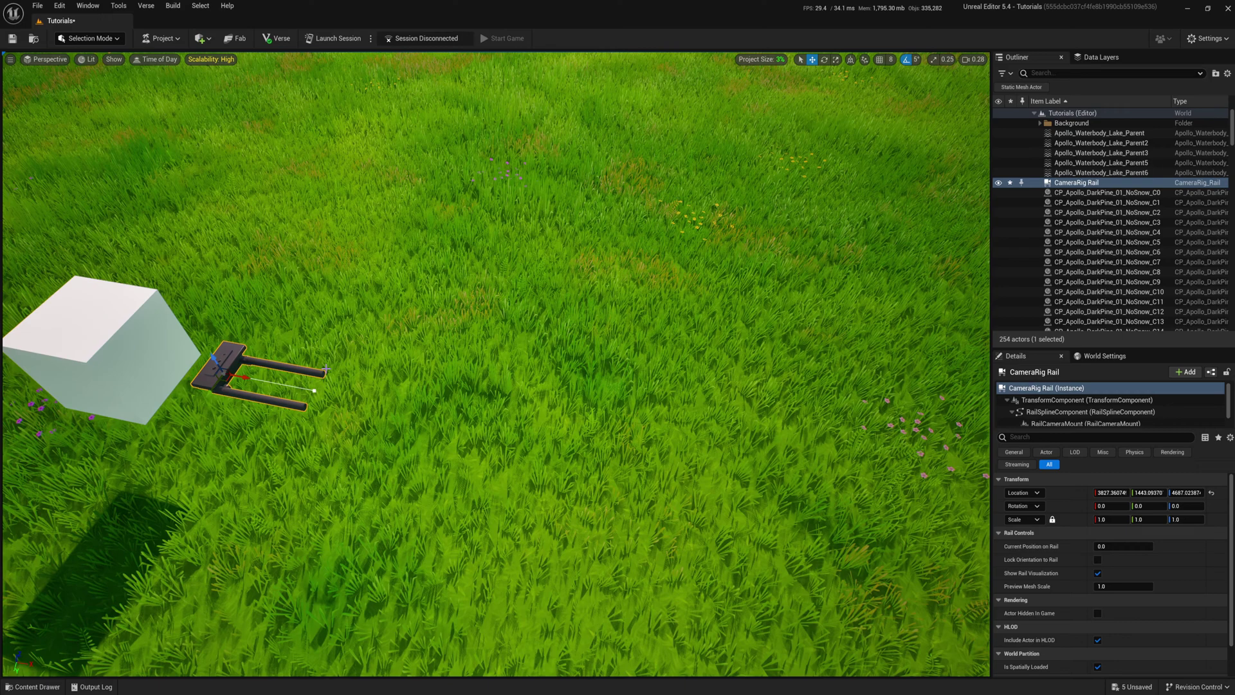
click(313, 391)
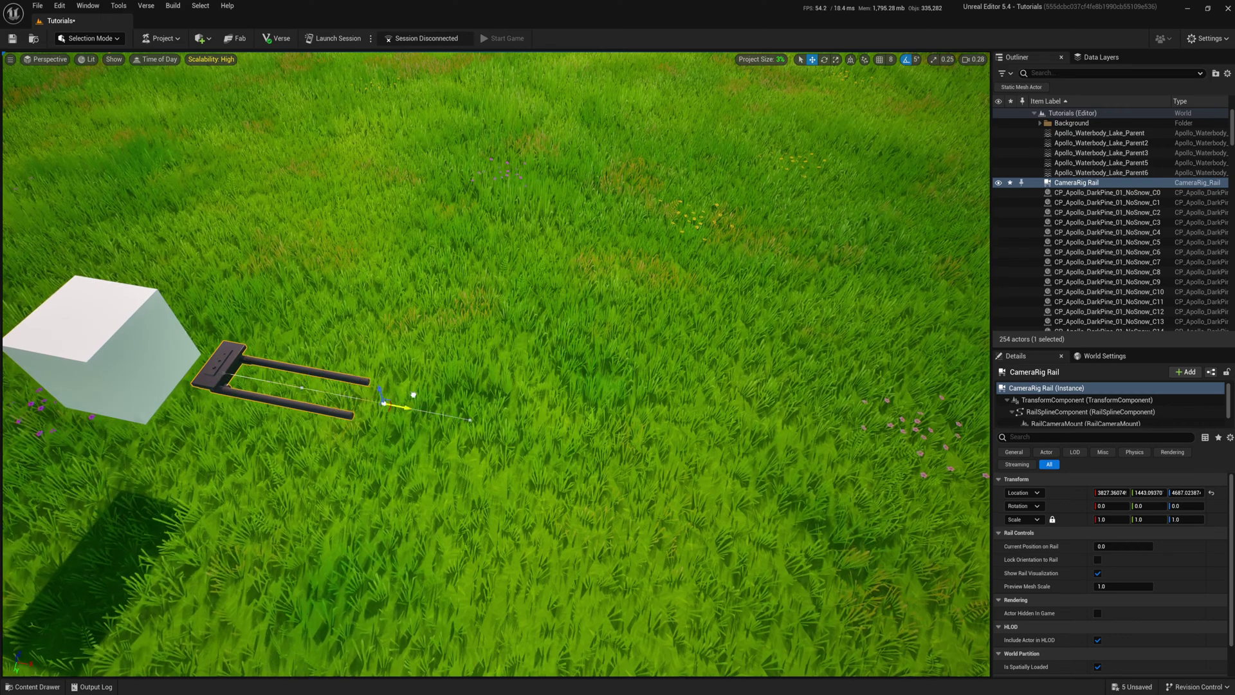
drag(413, 394, 380, 383)
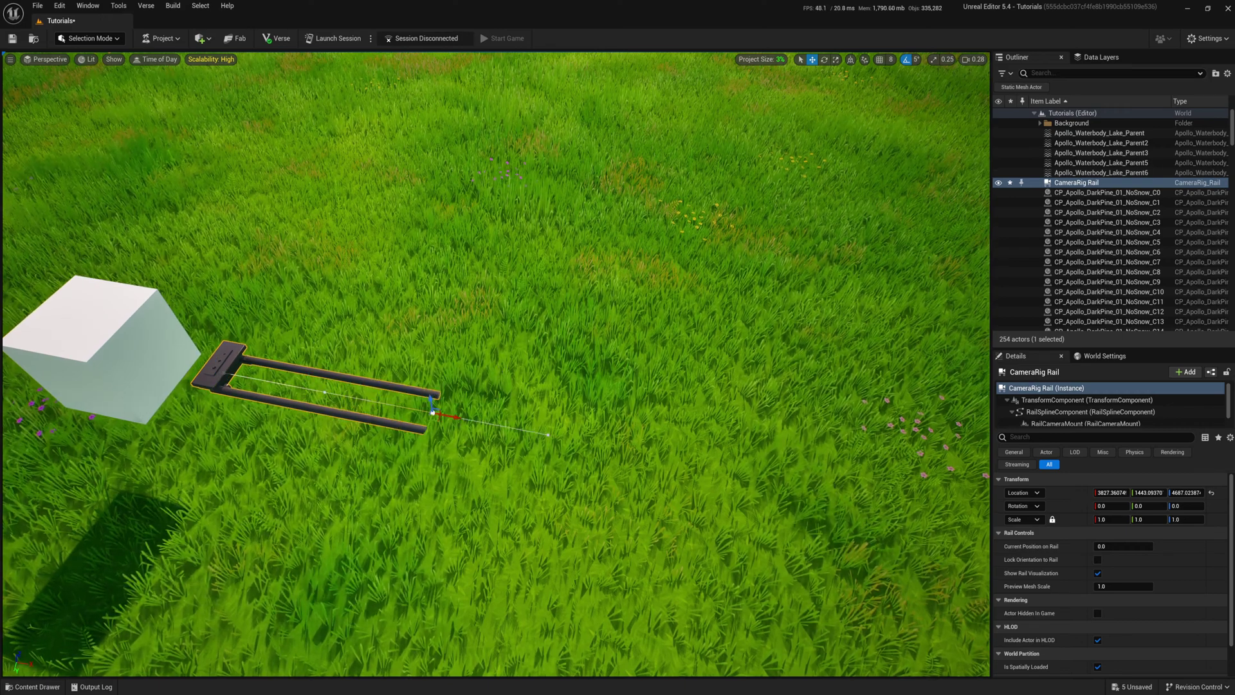
right_drag(496, 367, 573, 367)
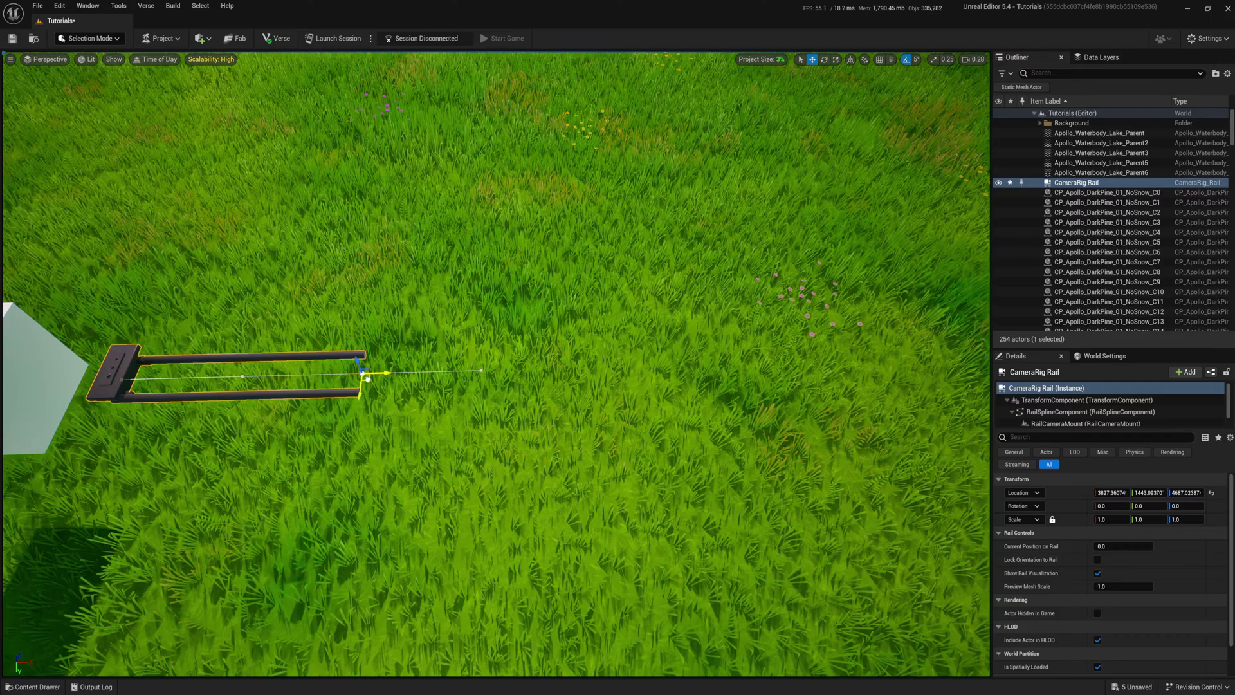
drag(367, 379, 593, 210)
- Continue the rail across the field with further spline points, curving it around at the far end
right_drag(839, 251, 900, 215)
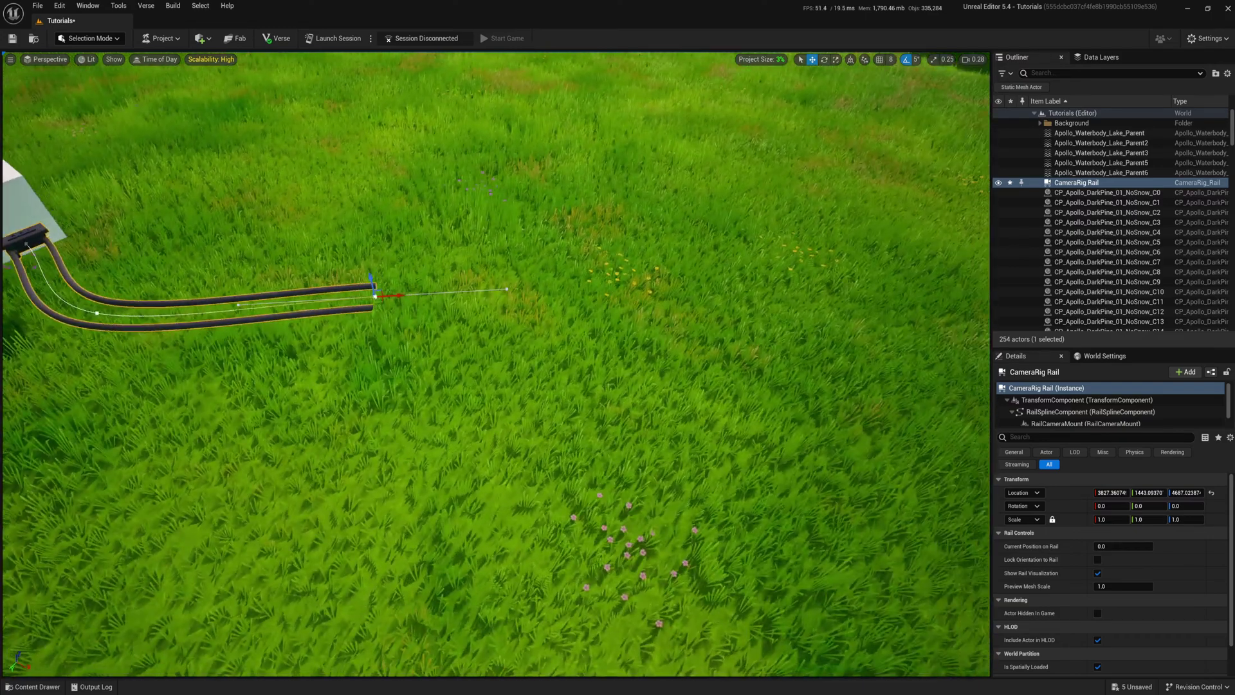
right_drag(438, 366, 437, 309)
drag(370, 371, 896, 292)
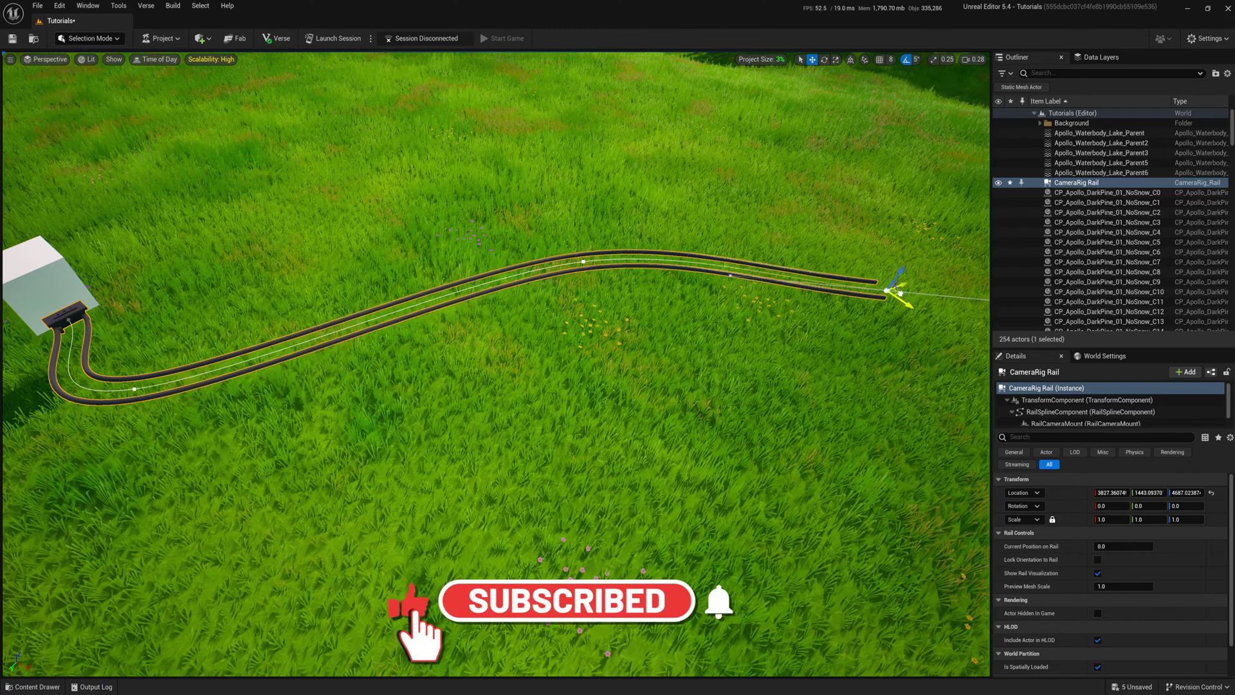
right_drag(895, 292, 984, 251)
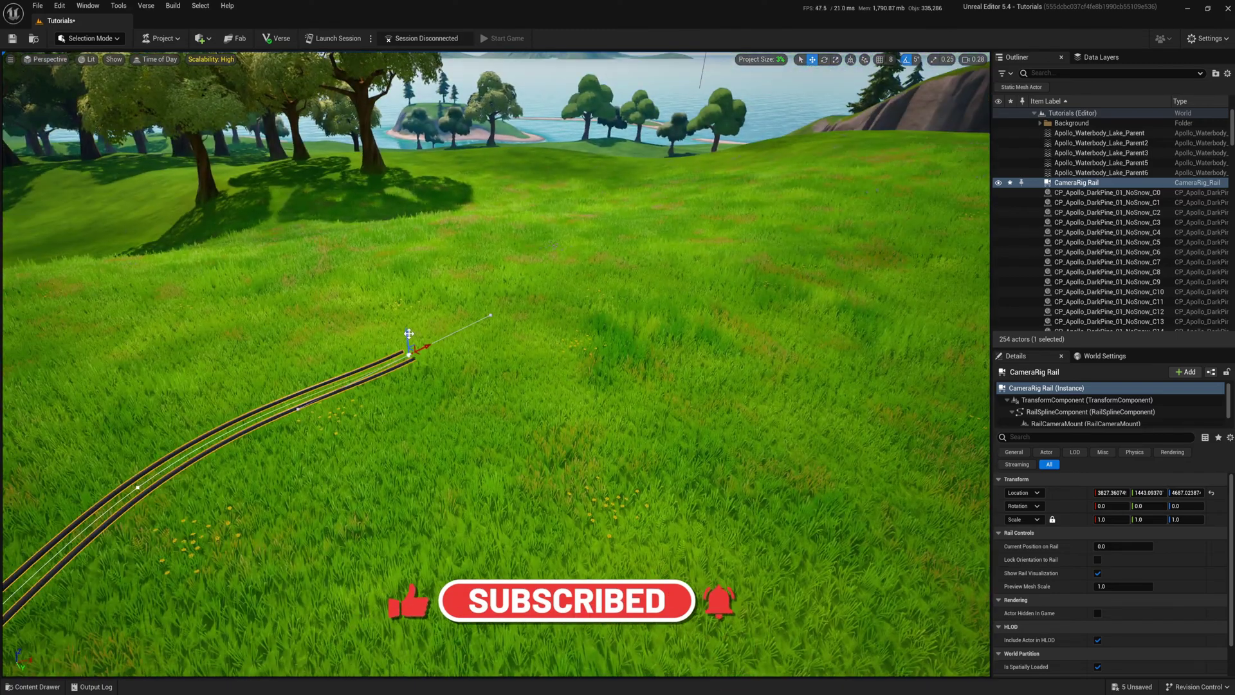
drag(532, 333, 820, 399)
right_drag(819, 400, 926, 498)
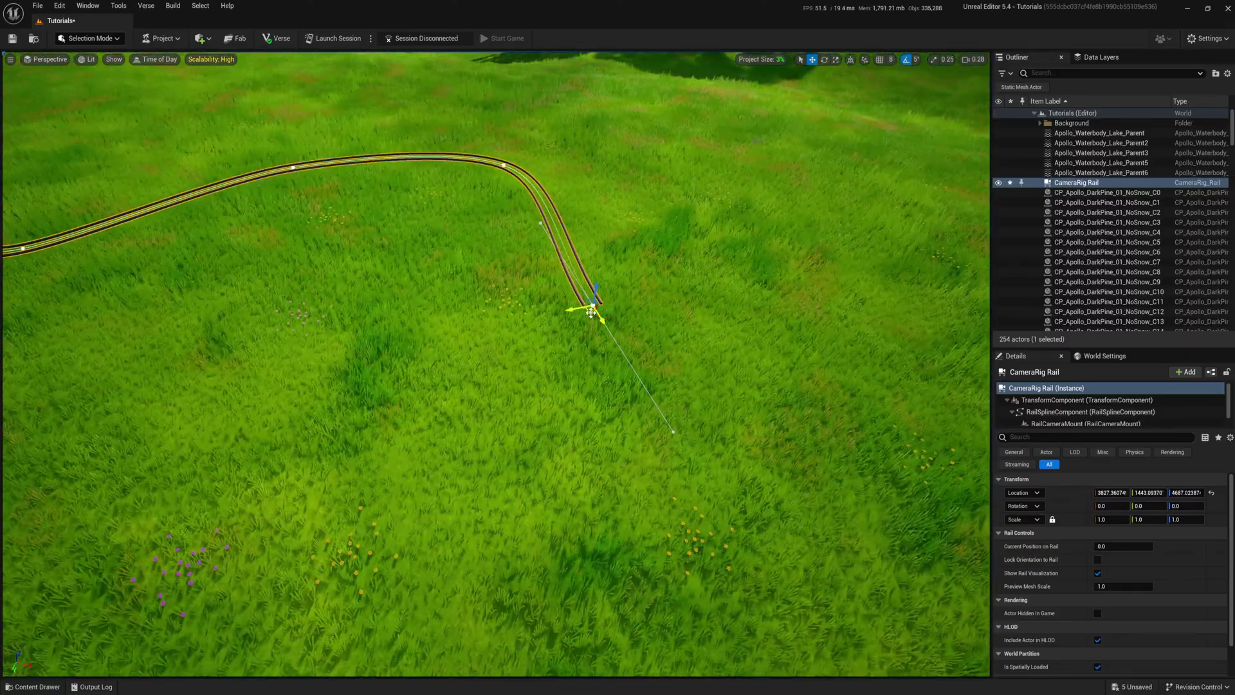
- Add more spline points that bring the rail's end back around to near the cube
alt+drag(582, 316, 306, 621)
right_drag(306, 621, 386, 636)
alt+drag(649, 372, 328, 649)
right_drag(328, 650, 258, 637)
alt+drag(568, 498, 83, 485)
right_drag(83, 485, 39, 540)
- Rotate the rail's last spline point to turn the track's end toward the rail's start
key(e)
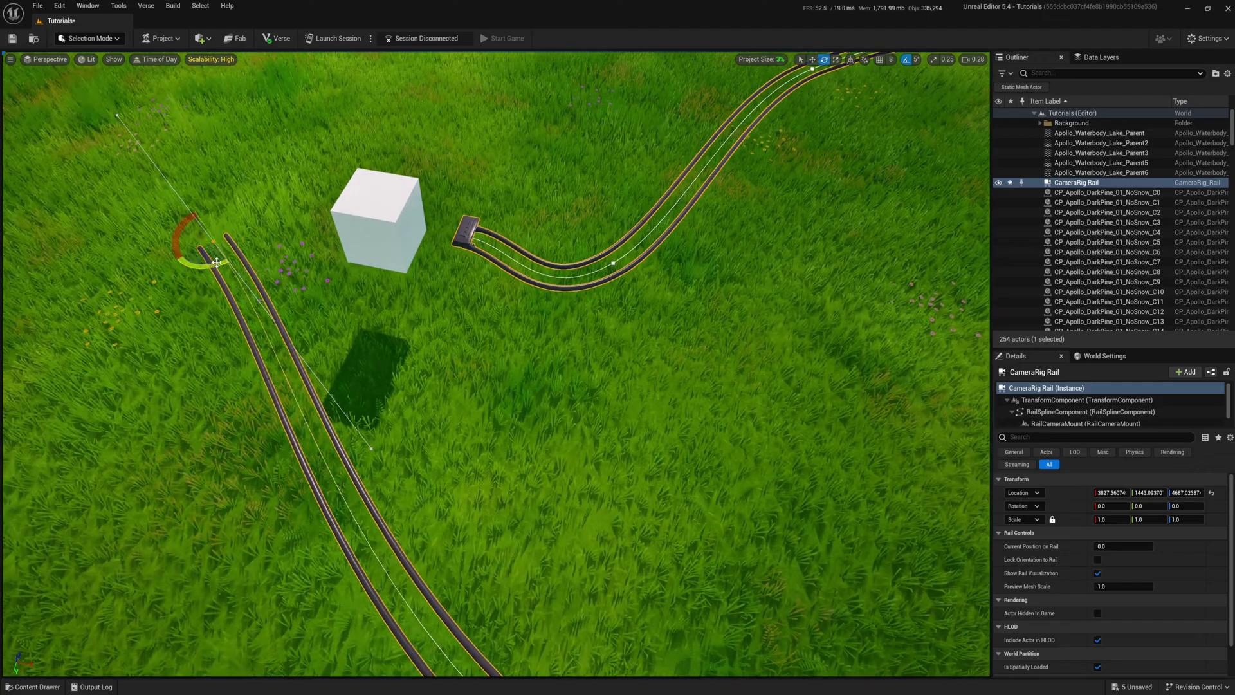
drag(215, 257, 253, 220)
right_drag(333, 350, 333, 232)
- Raise three spline points along the far part of the rail so the track climbs above the ground
click(333, 350)
key(w)
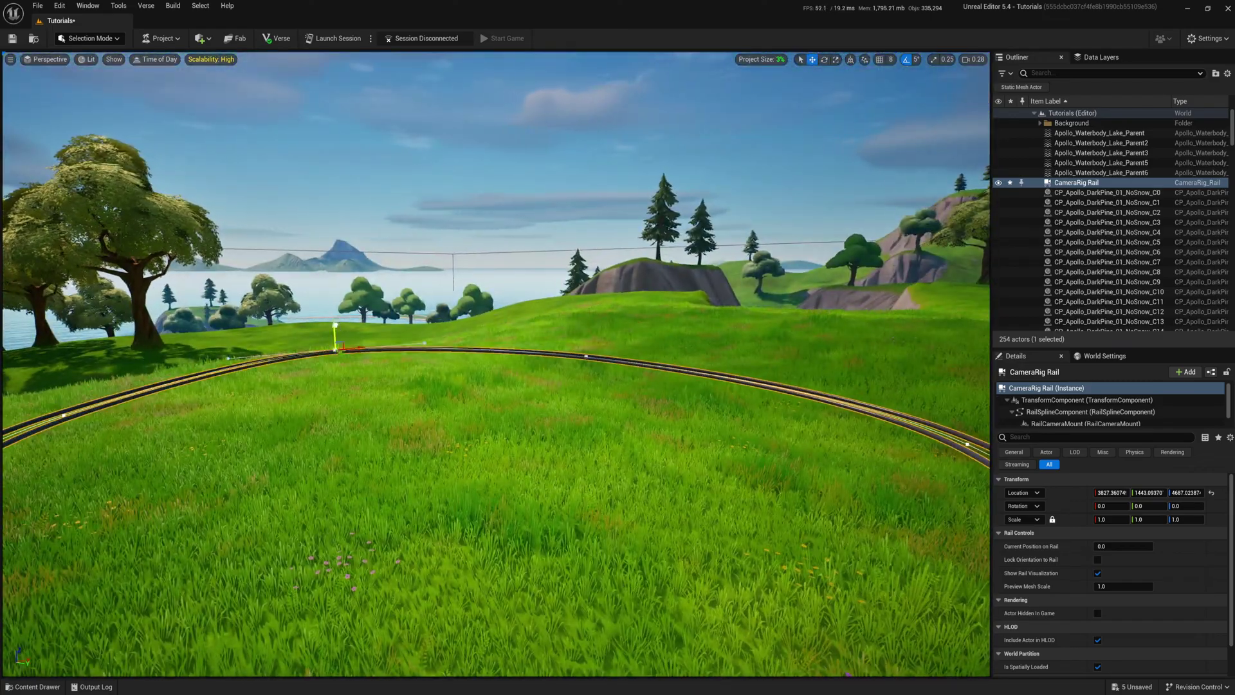
drag(335, 327, 328, 211)
click(586, 356)
drag(589, 334, 589, 258)
right_drag(590, 257, 913, 257)
click(646, 434)
drag(655, 416, 655, 281)
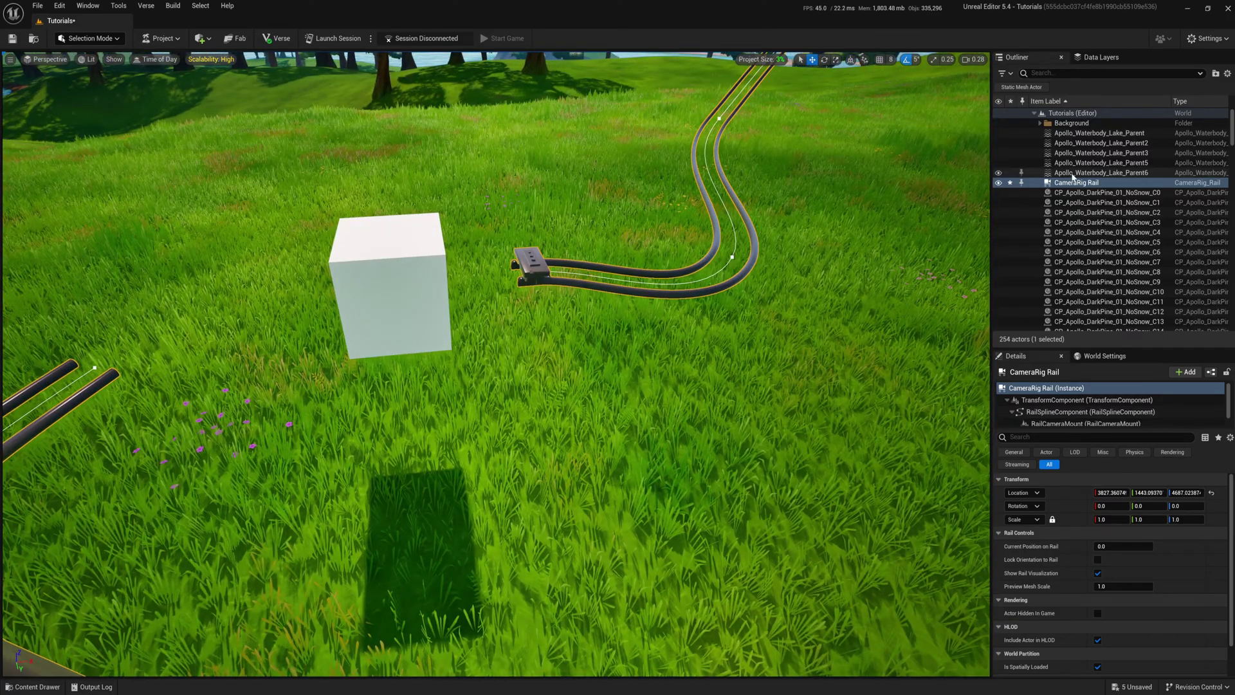
- Enable Closed Loop on the camera rail's RailSplineComponent
click(1072, 172)
click(1073, 182)
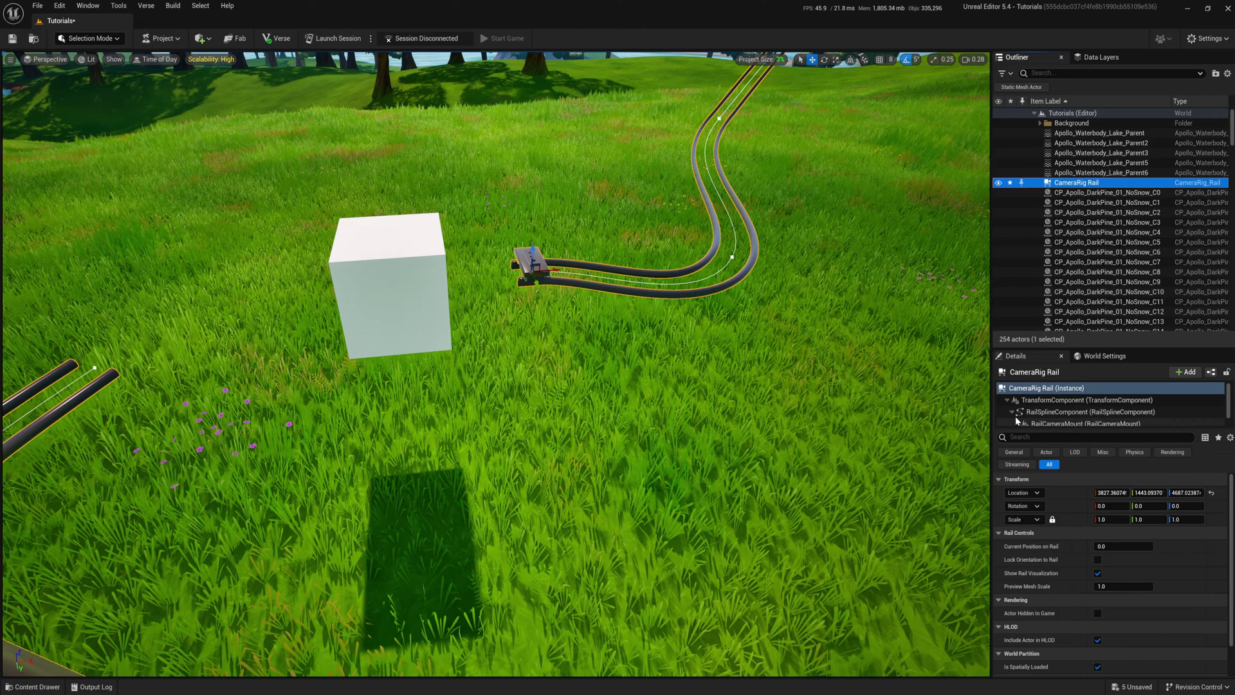
click(1023, 412)
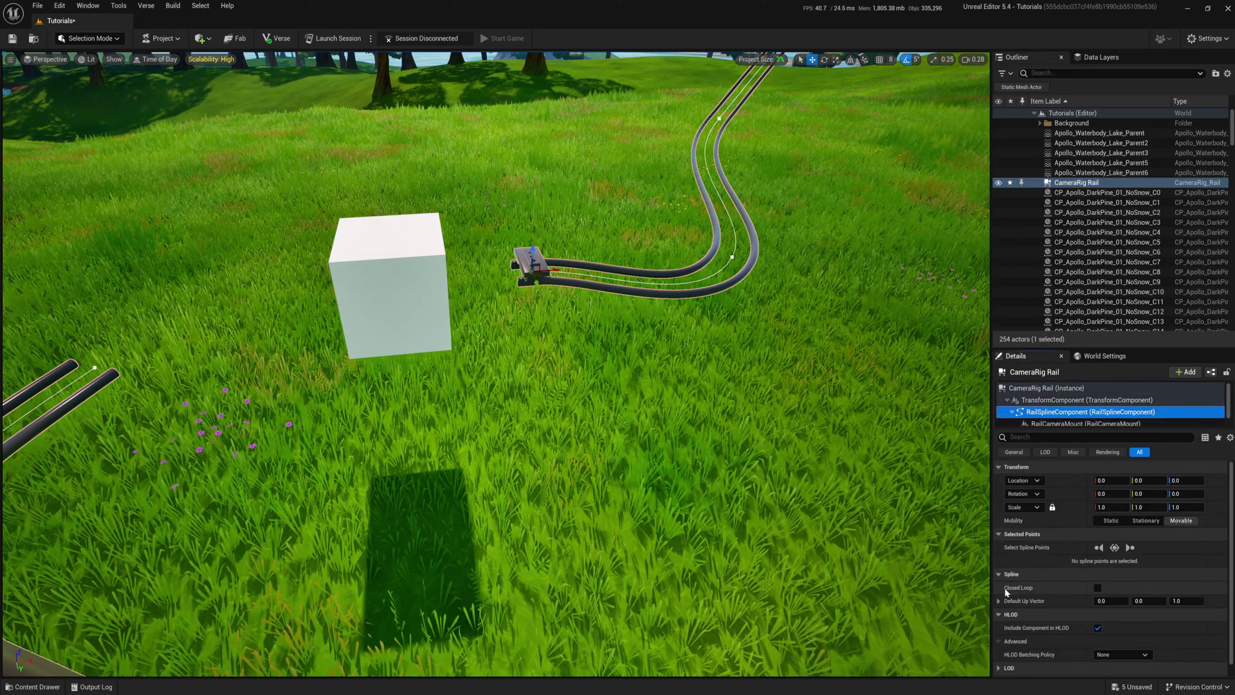
click(1097, 587)
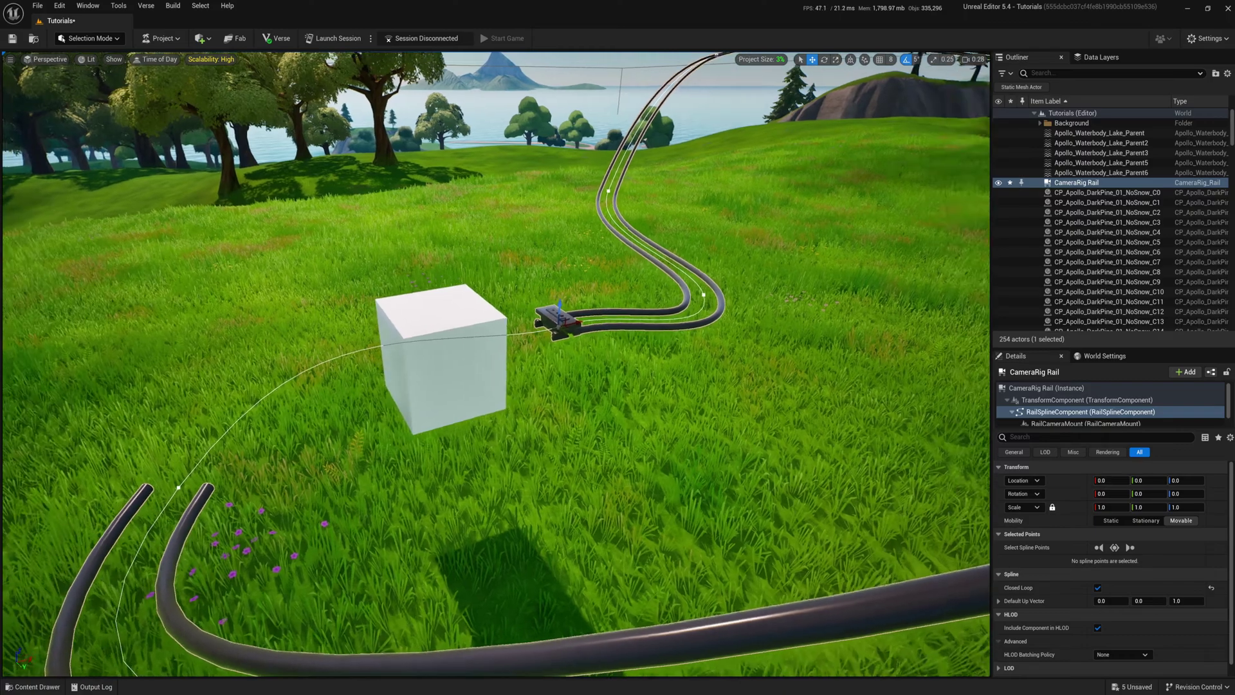
right_drag(496, 364, 450, 405)
right_drag(565, 343, 565, 360)
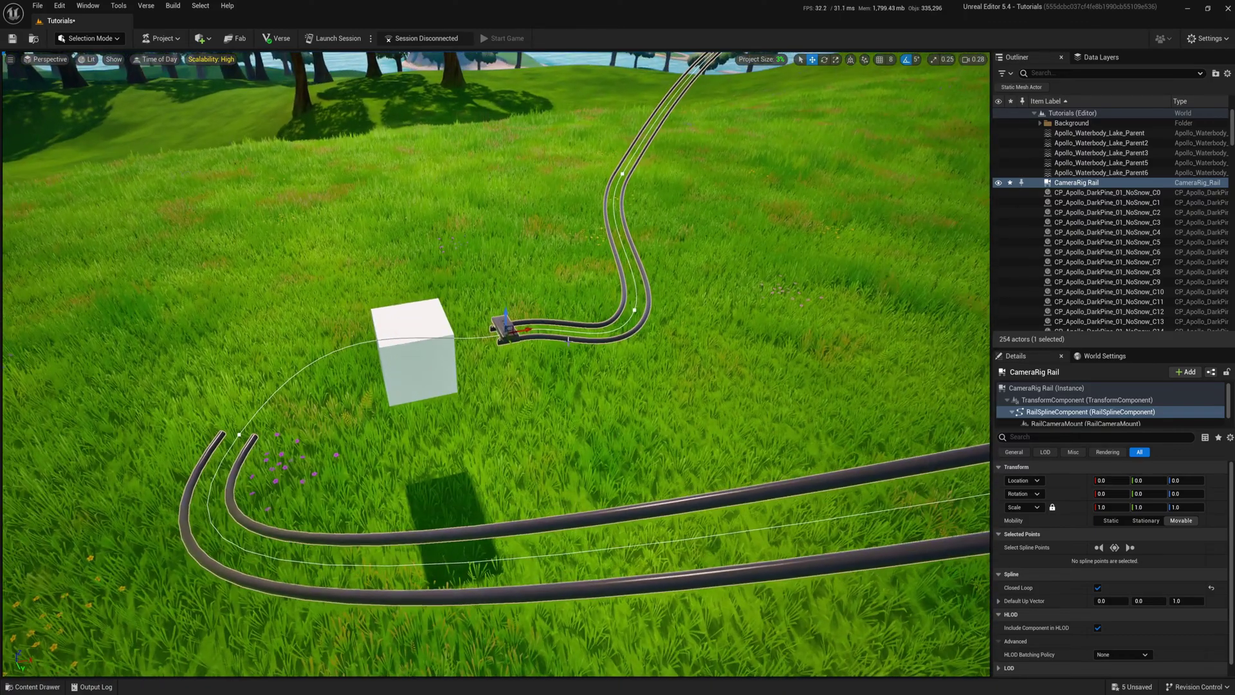
- Create a Level Sequence named LS_MoveAlongSpline in the MoveAlongSpline folder
key(ctrl+space)
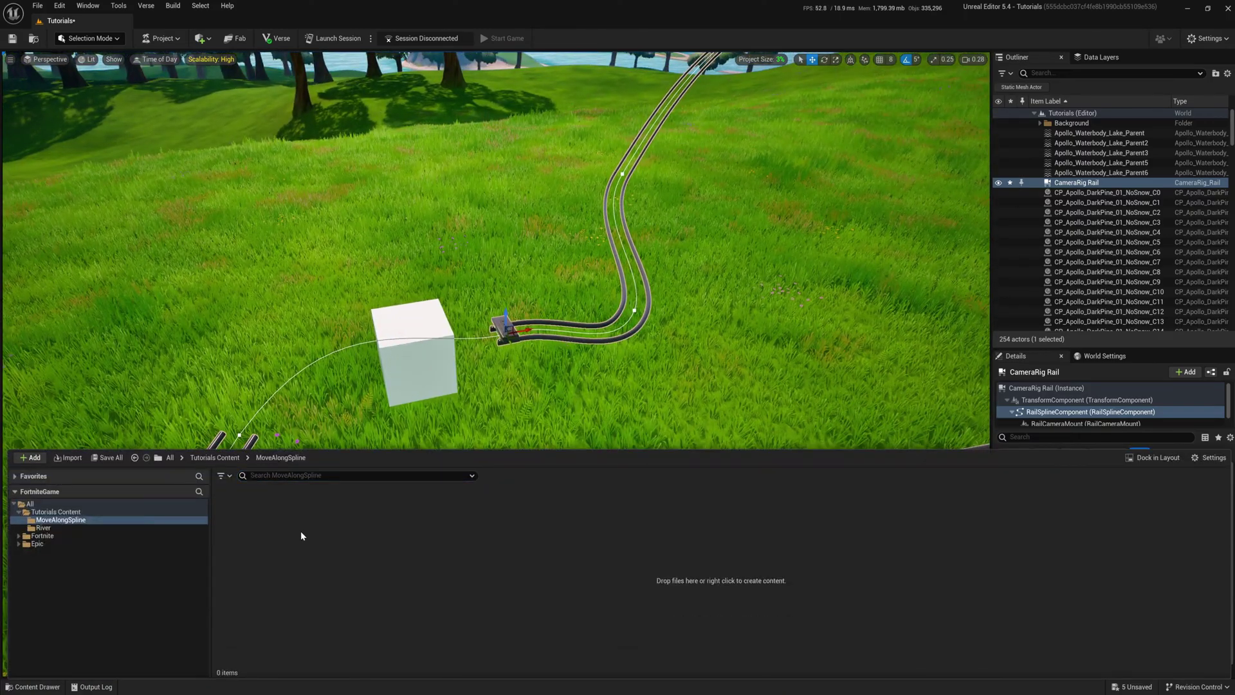
right_click(300, 531)
mouse_move(357, 448)
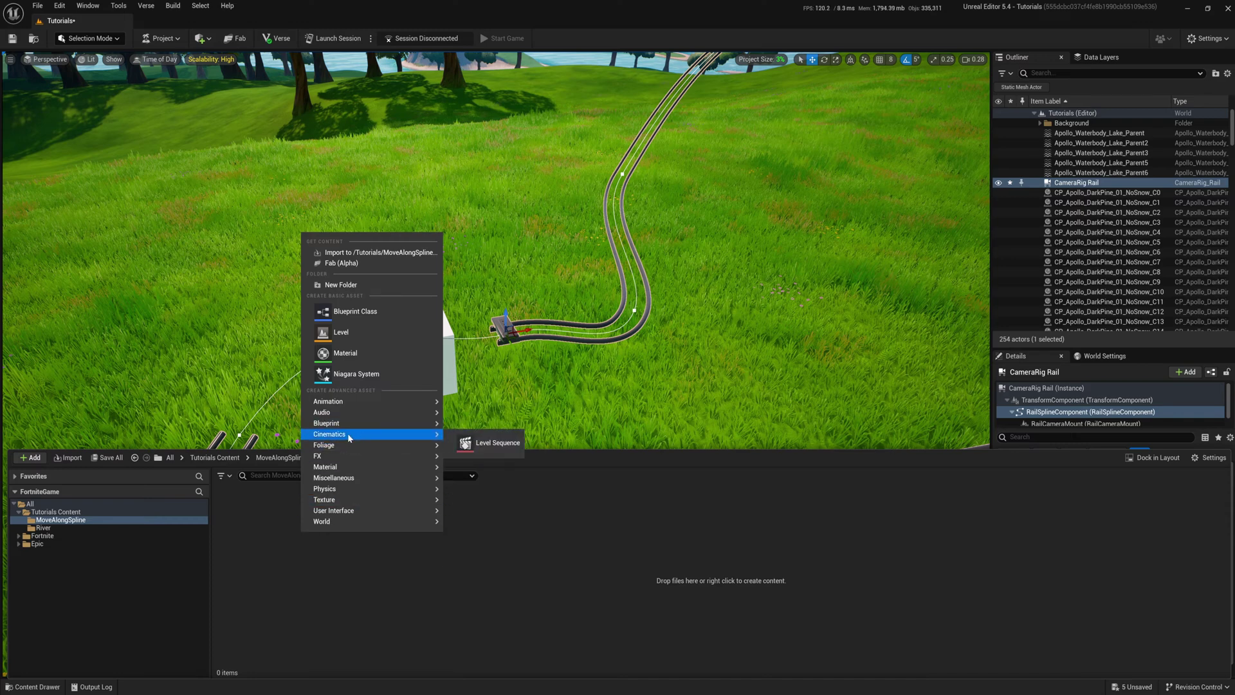
click(478, 451)
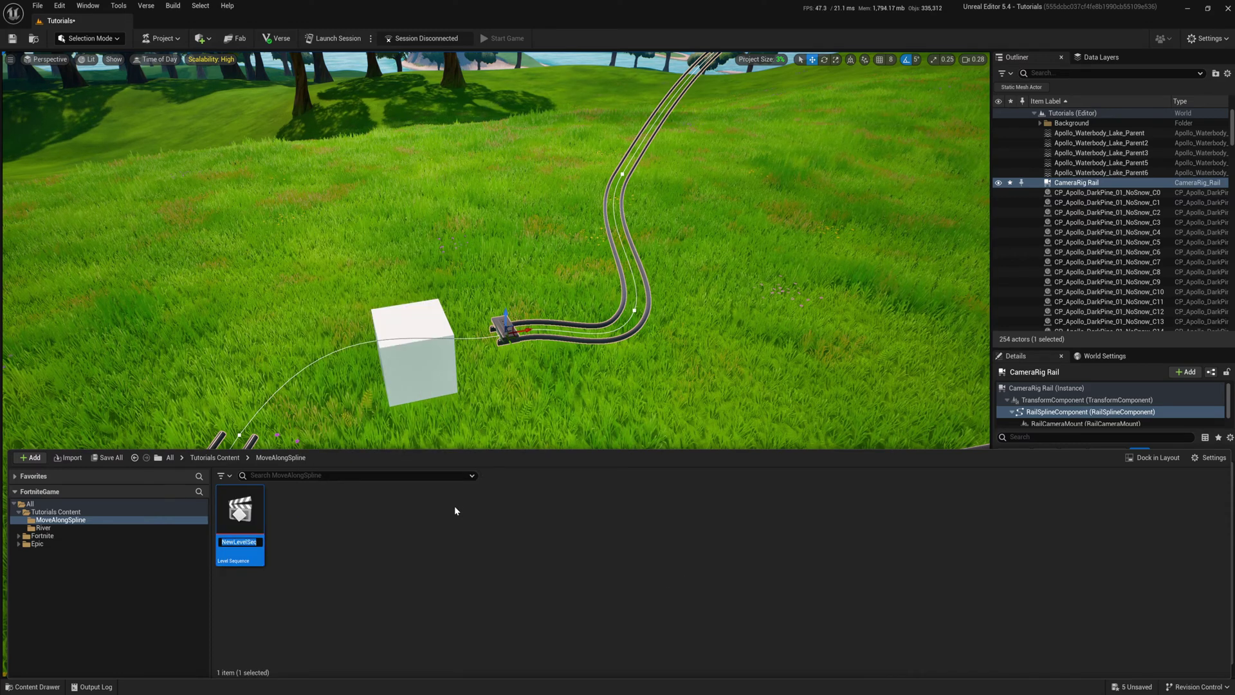
text(LS_Move)
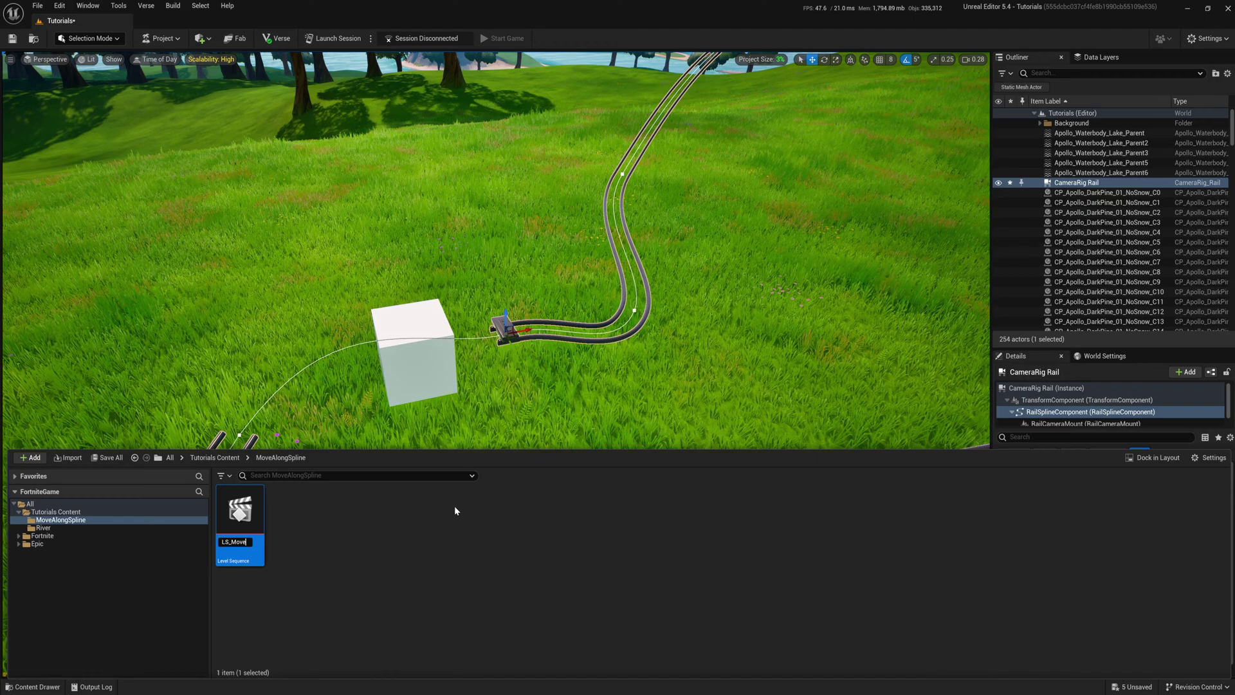
text(AlongSpline)
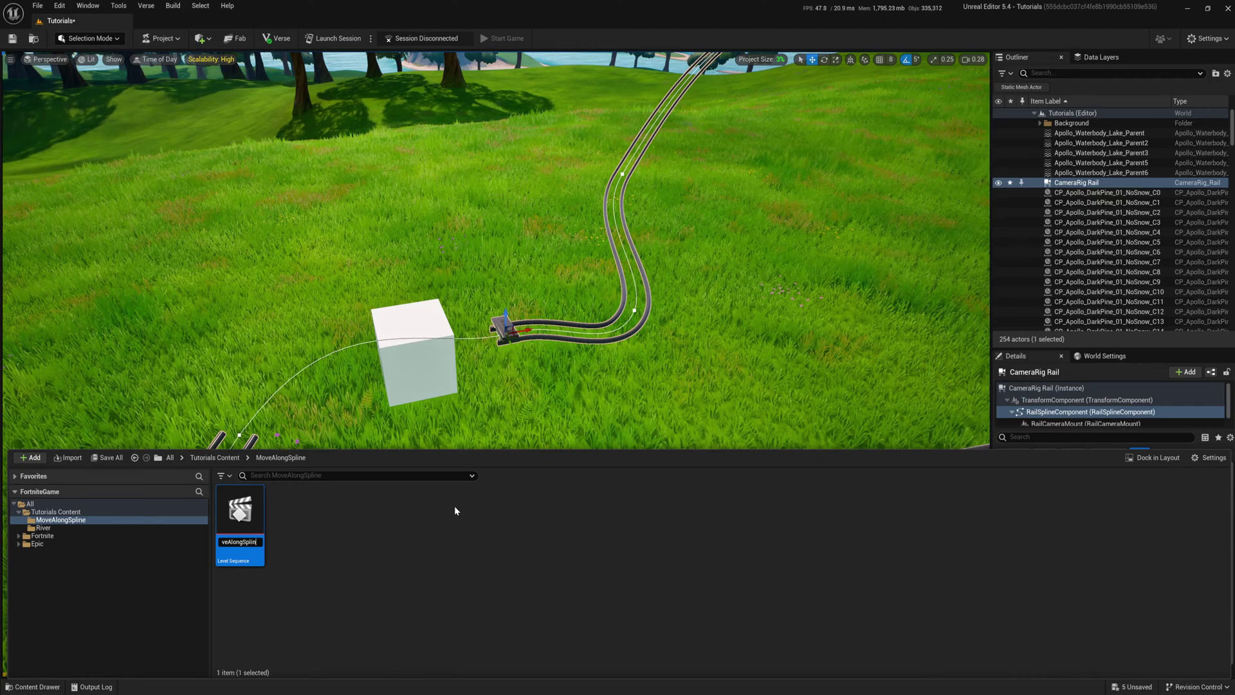
key(Return)
- Open the LS_MoveAlongSpline sequence and add the cube to it as a track
double_click(236, 513)
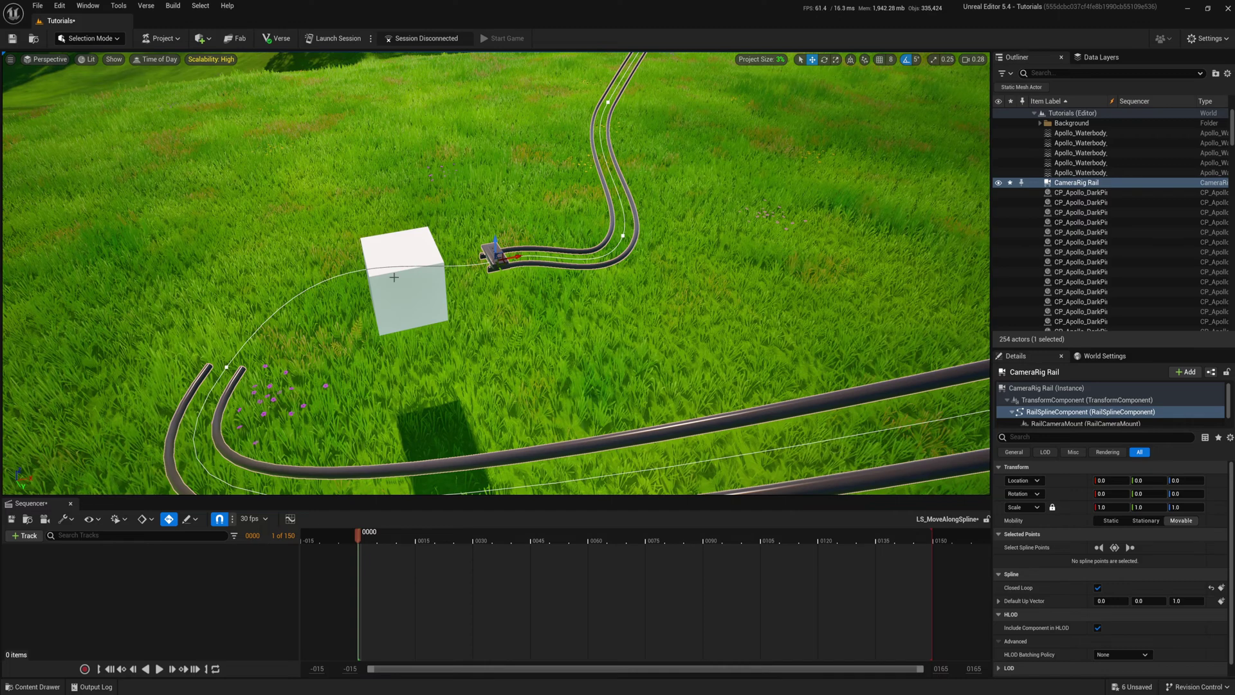
click(394, 278)
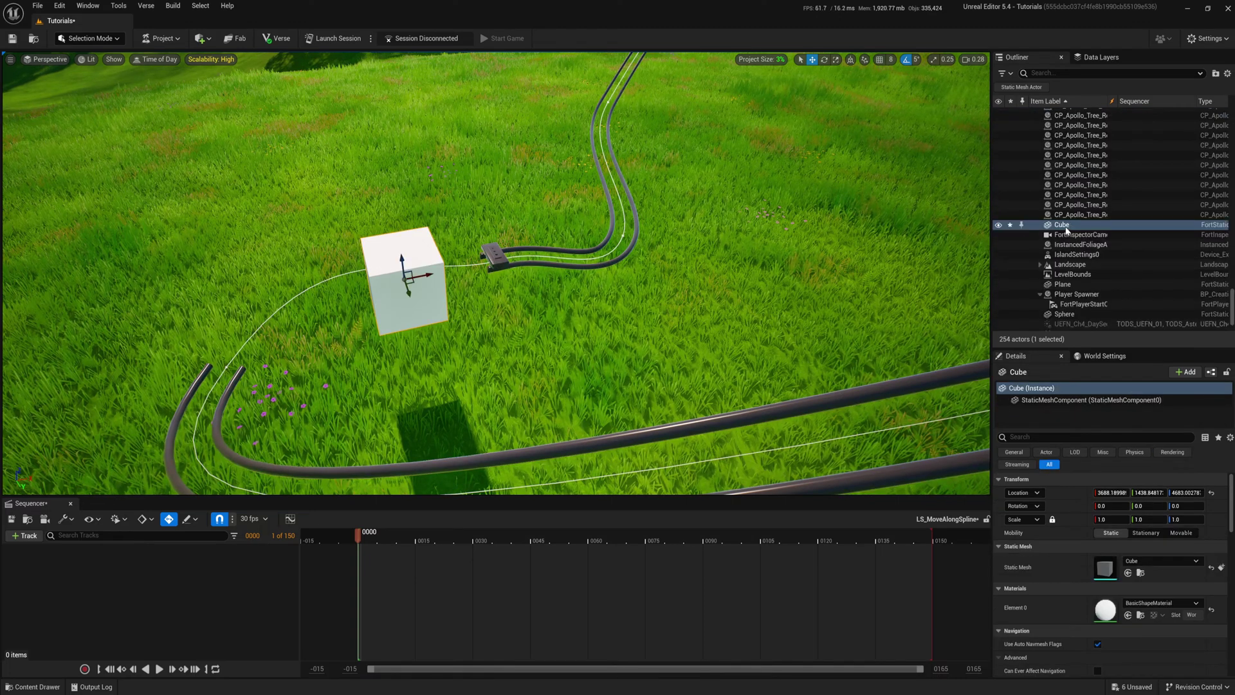
drag(1064, 230, 1025, 313)
drag(156, 581, 161, 589)
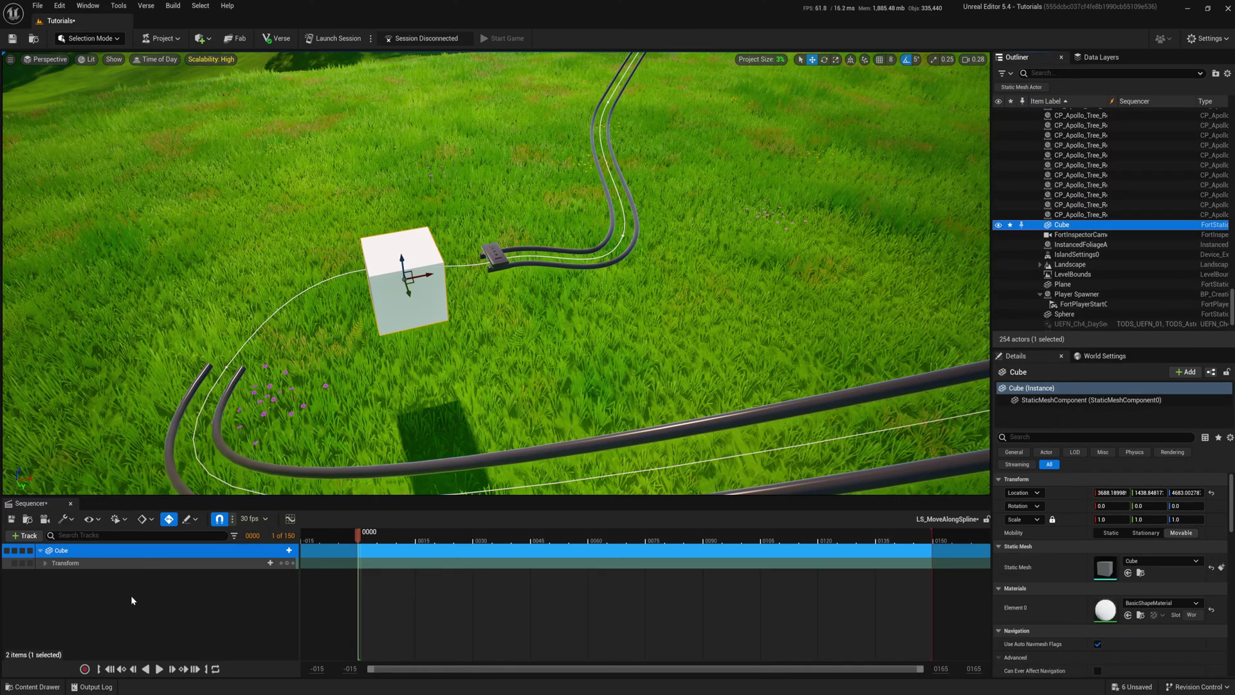
- Add a Path track to the cube with a new binding to the camera rig rail picked in the scene
click(289, 550)
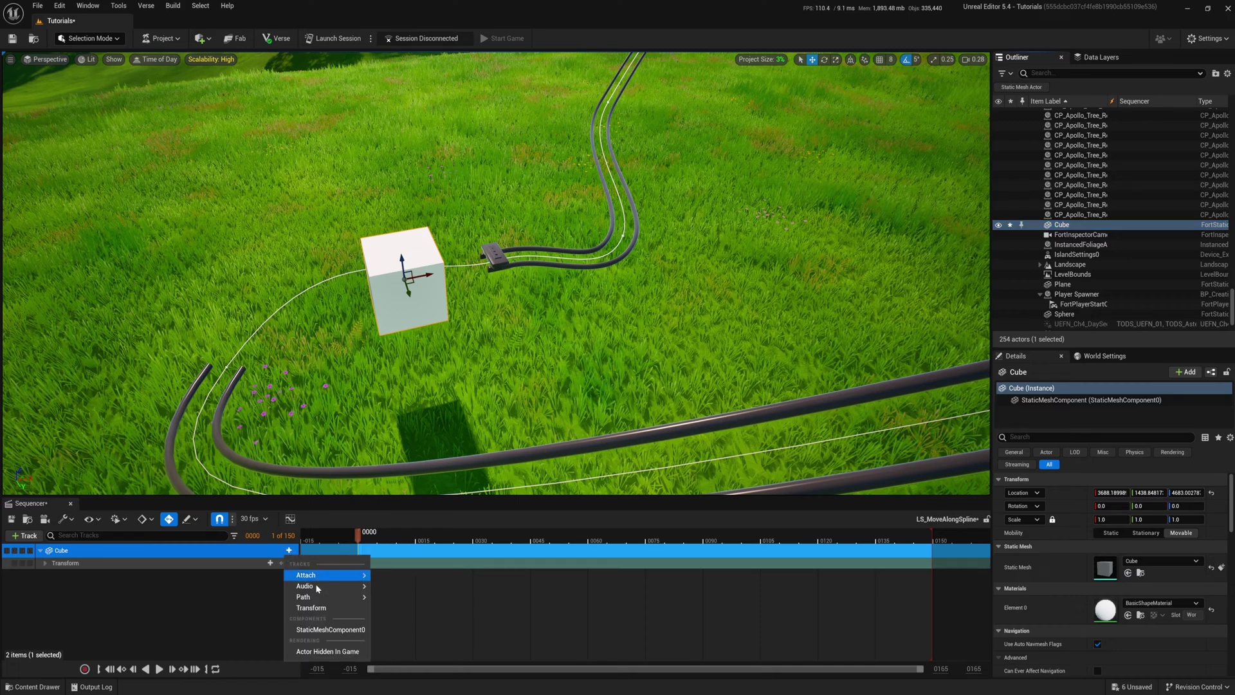
mouse_move(303, 597)
mouse_move(405, 601)
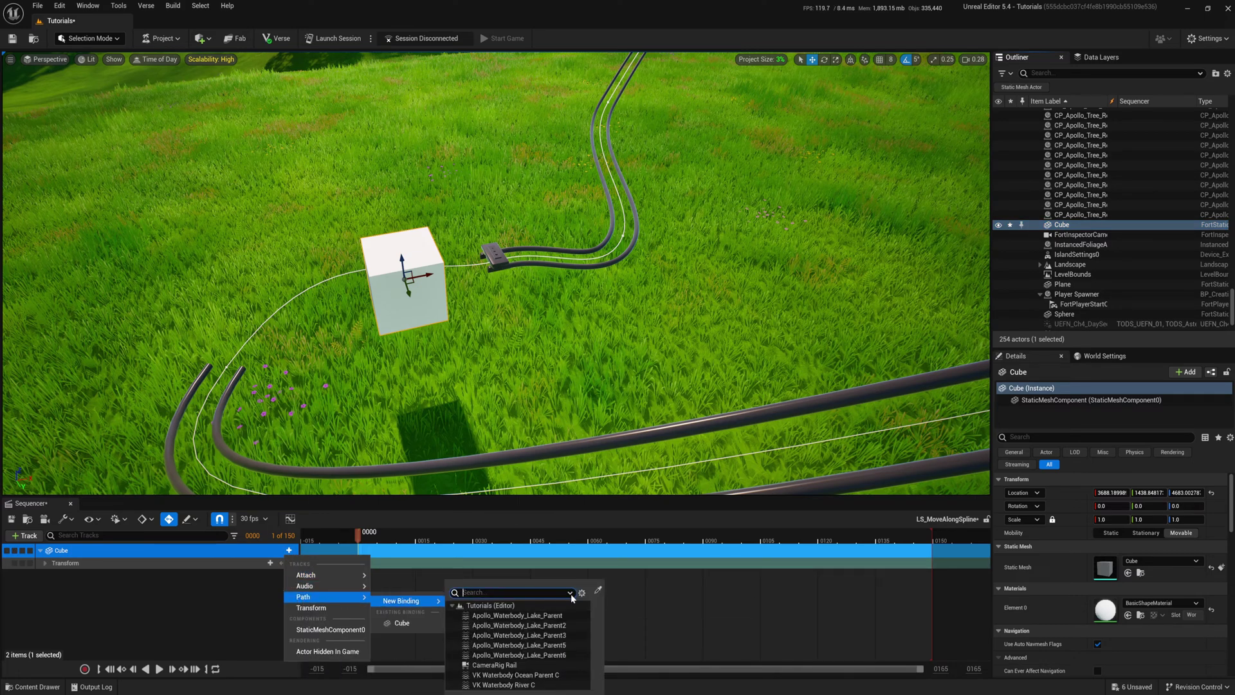
click(598, 590)
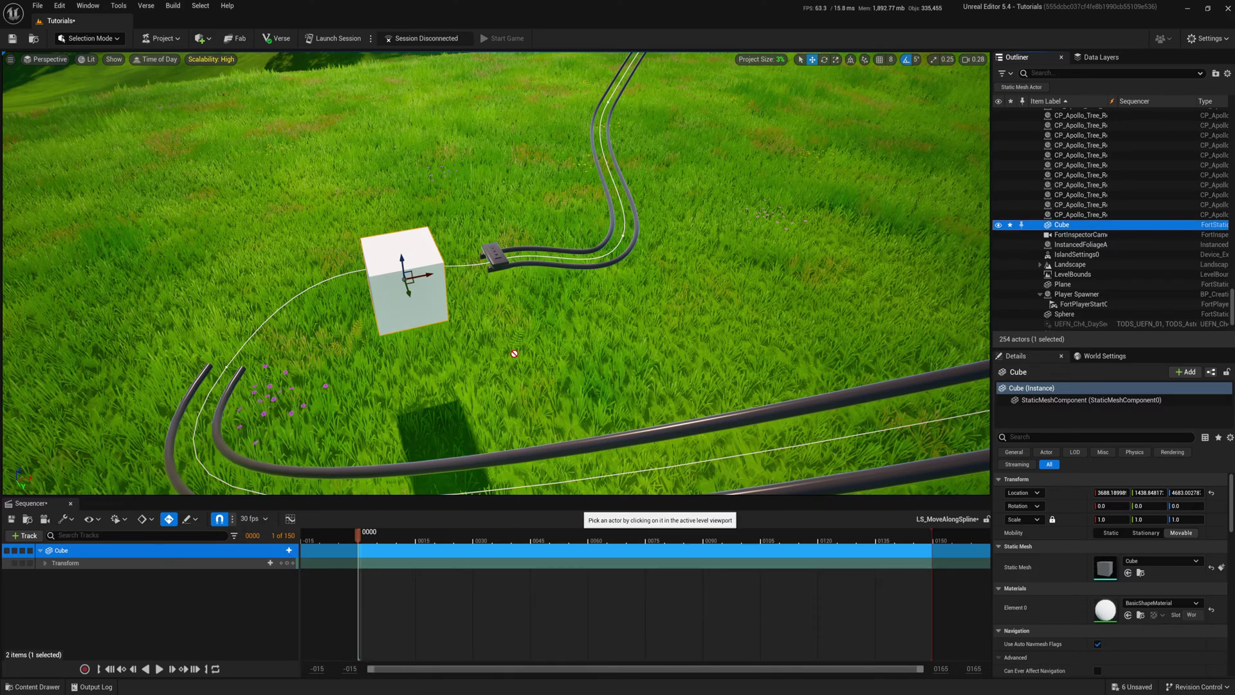
click(498, 261)
- Play the sequence to preview the cube moving along the rail, and return the playhead to frame 0
right_drag(464, 383, 515, 302)
key(s)
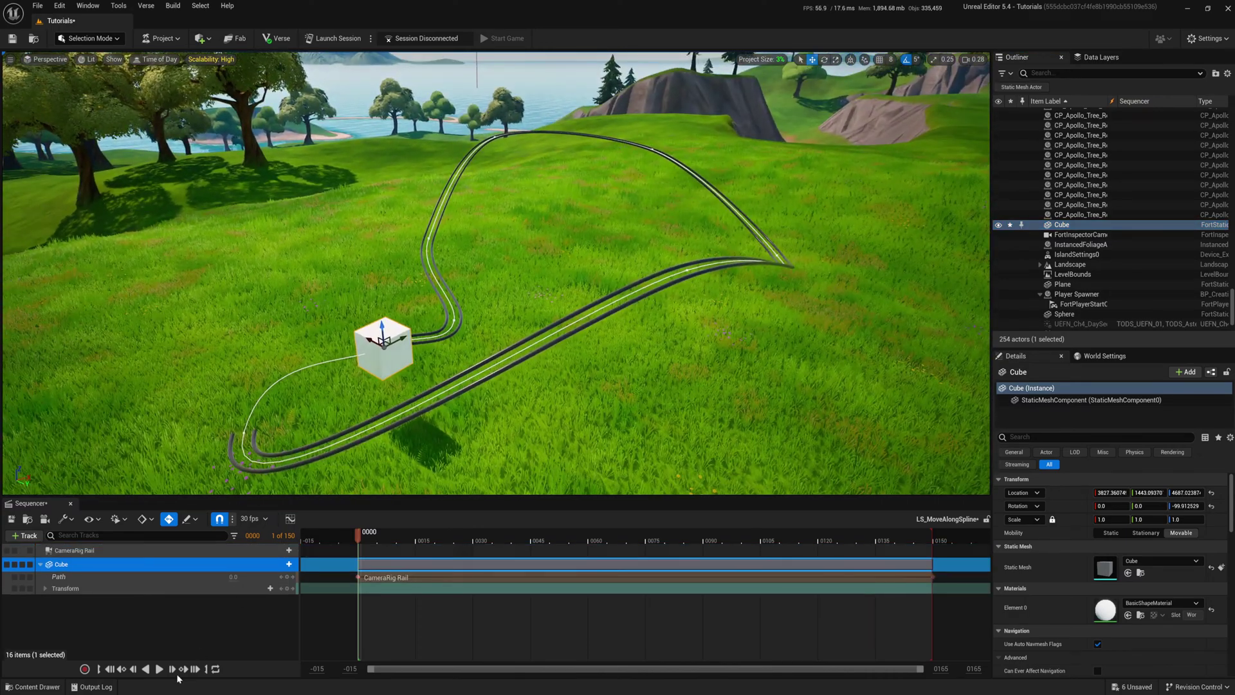
click(159, 669)
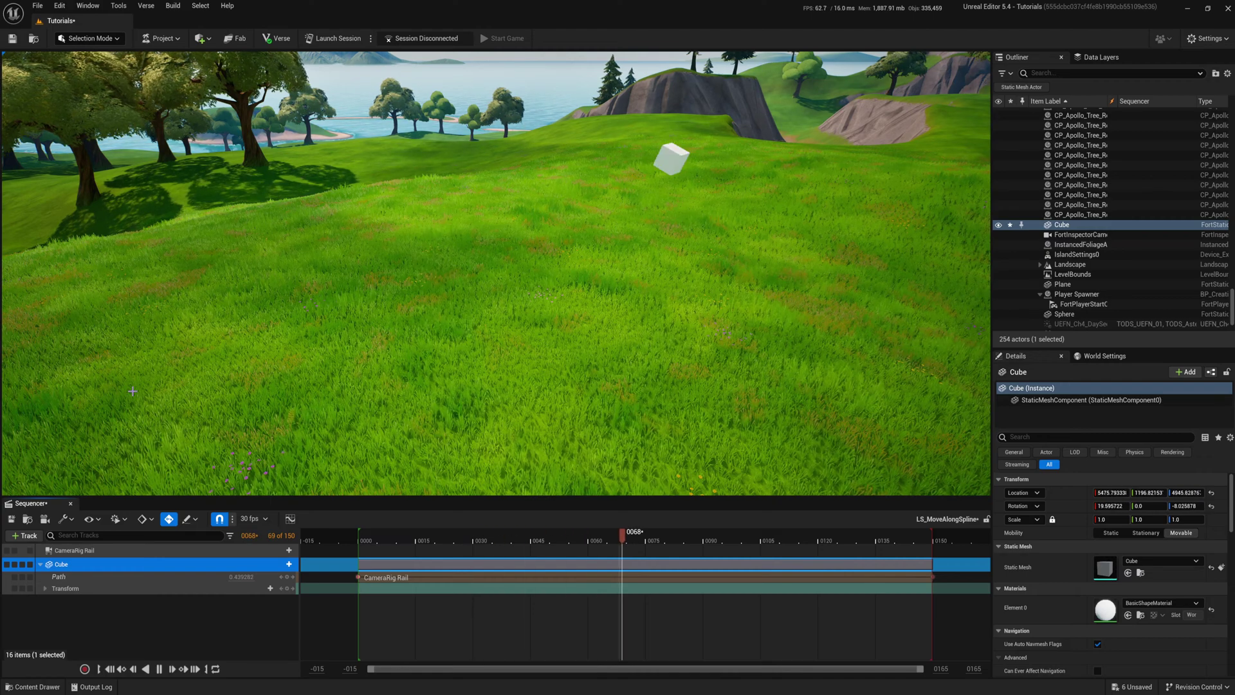
click(160, 669)
click(109, 669)
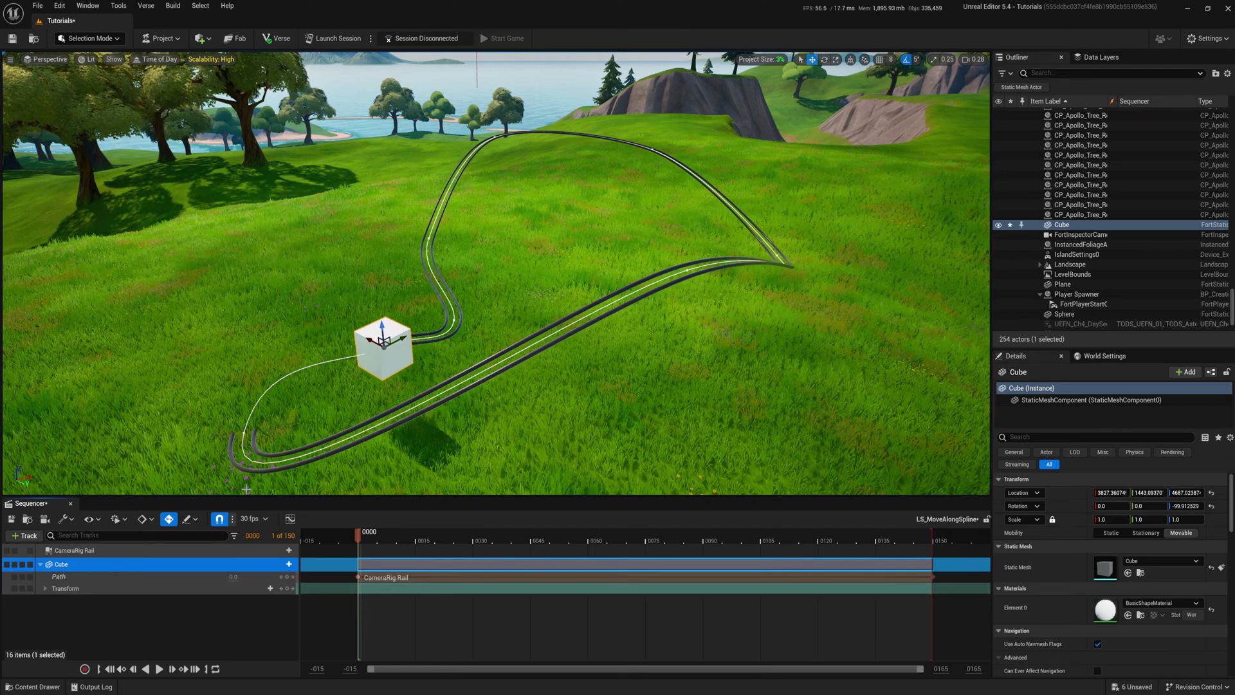
- Make the cube's Path timing curve linear between its two keys in the curve editor, and play the sequence to preview it
click(248, 577)
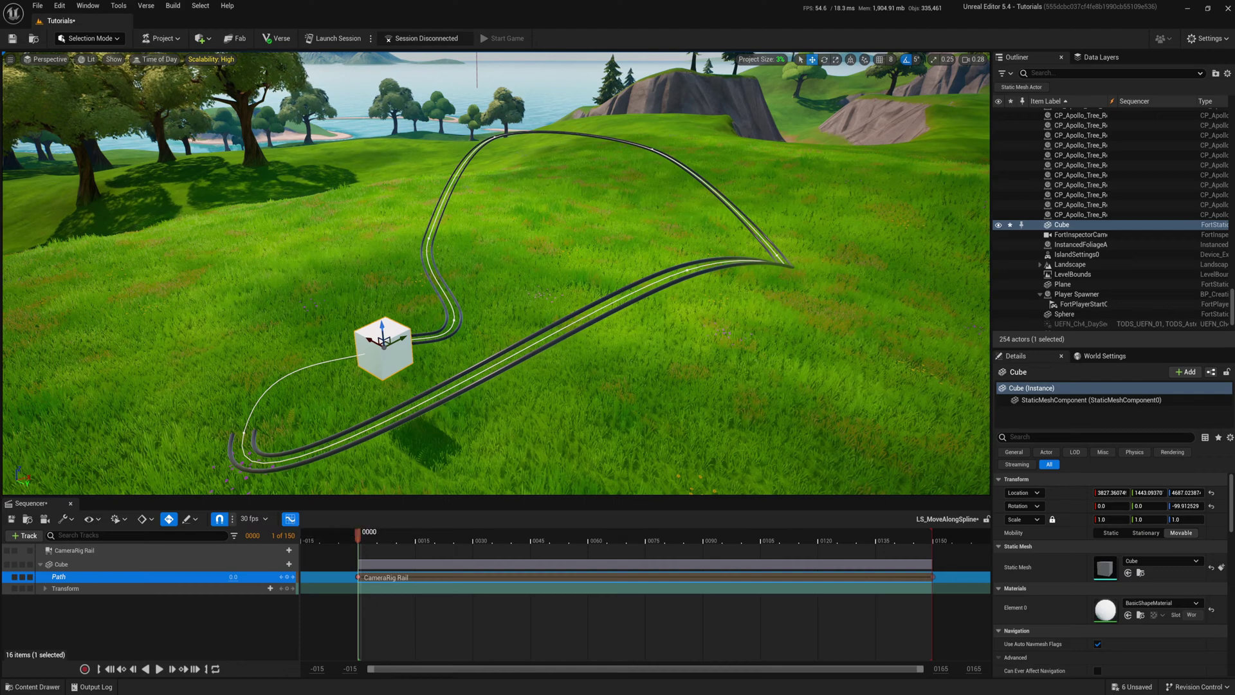
click(290, 519)
drag(777, 40, 881, 139)
scroll(827, 283, down, 5)
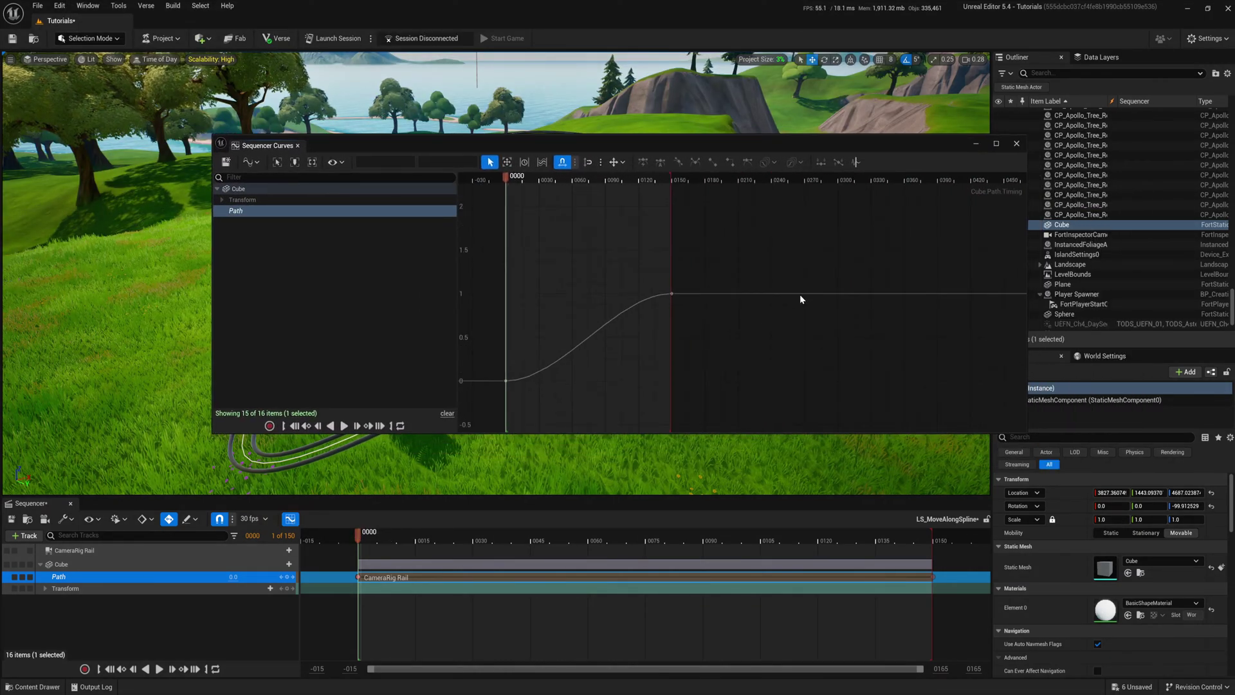
scroll(557, 339, up, 4)
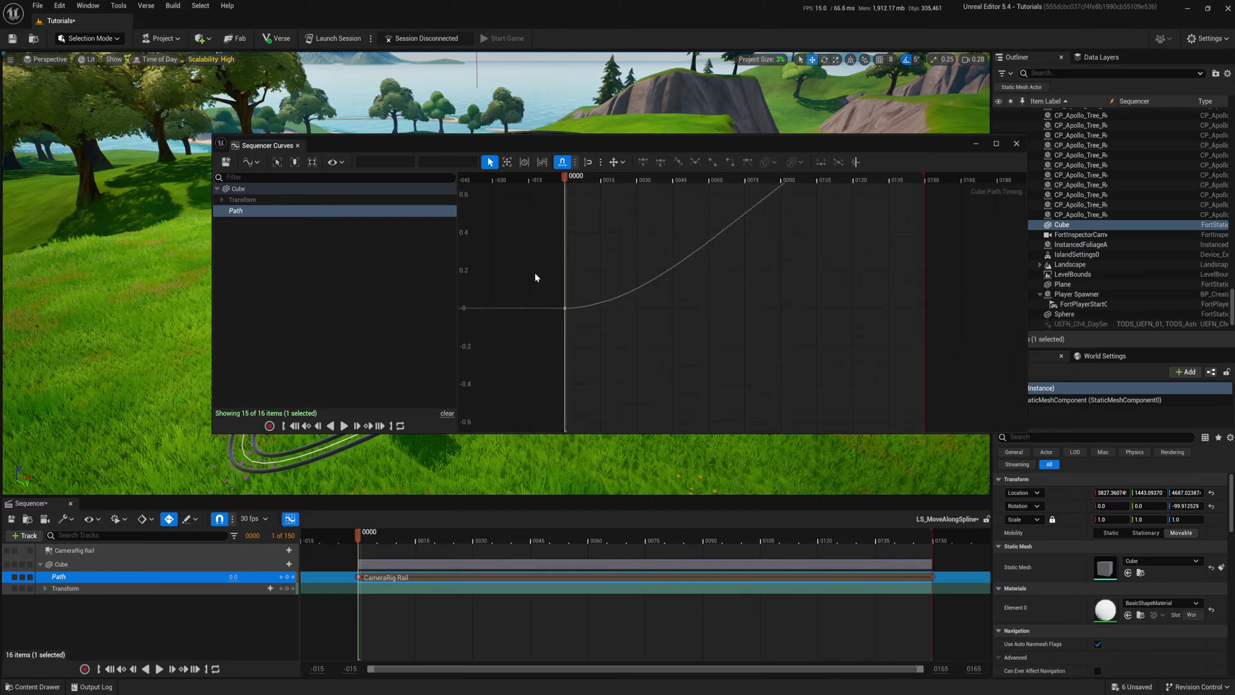
right_drag(696, 289, 657, 382)
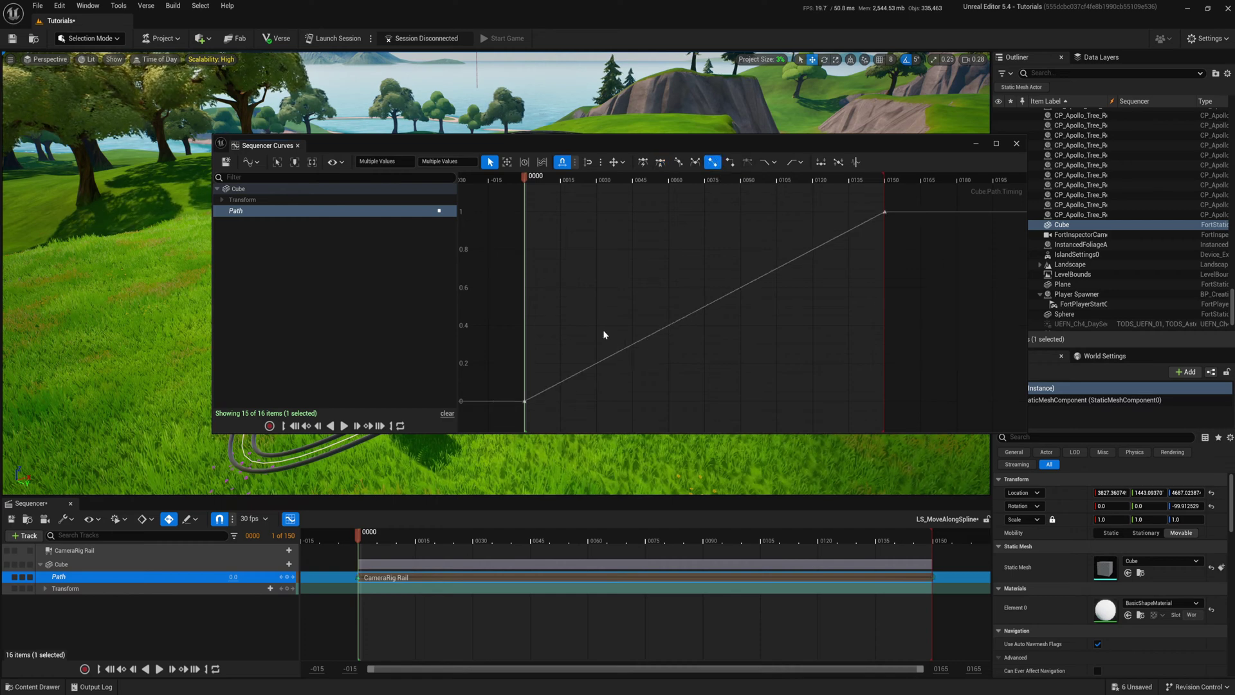
click(298, 146)
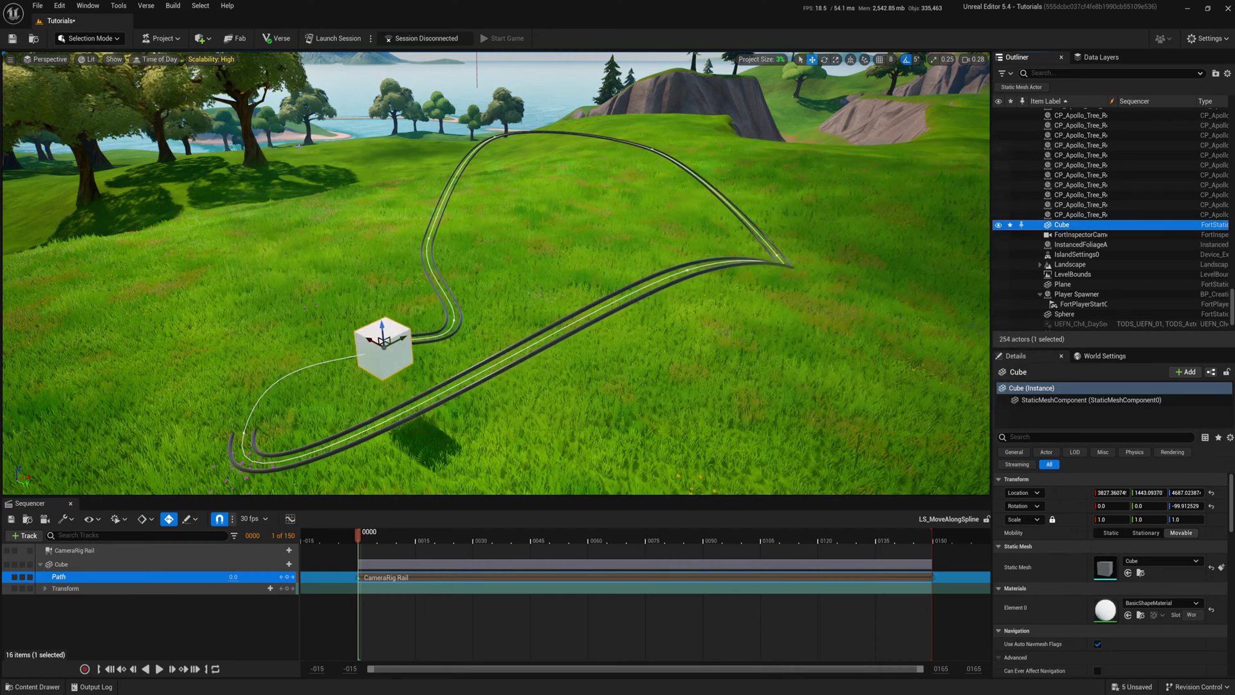
click(160, 669)
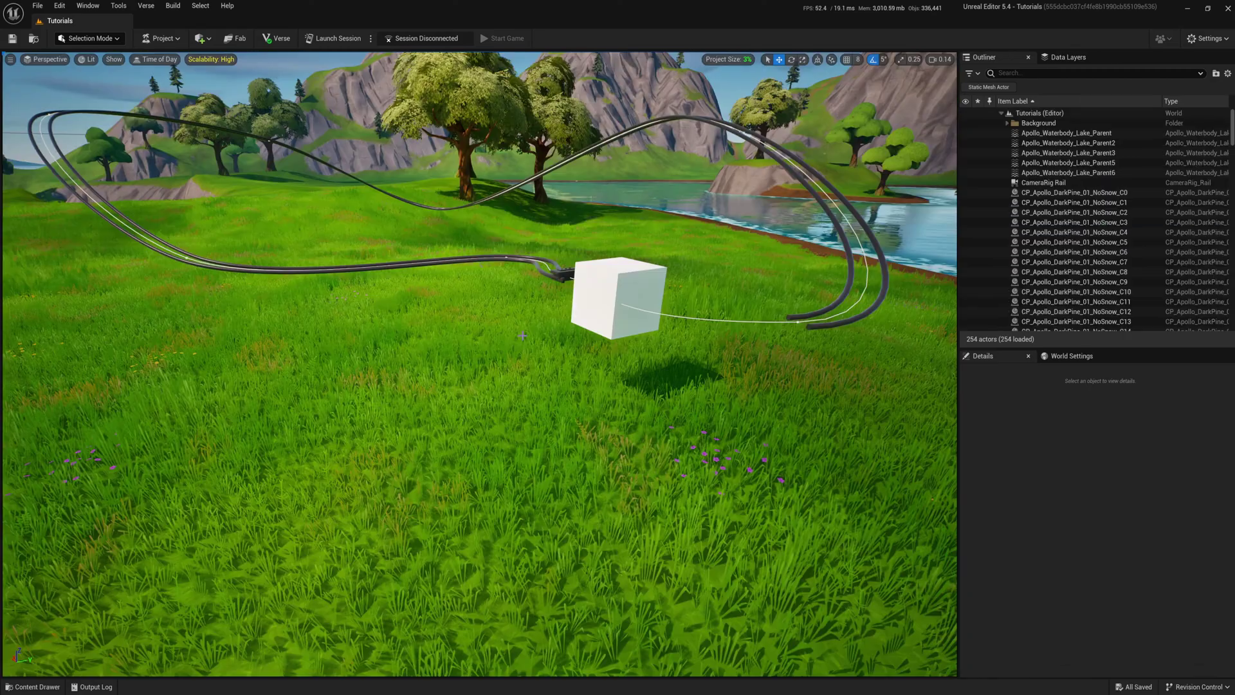
- Place a Cinematic Sequence Device on the grass near the cube and raise it above the ground
mouse_move(522, 335)
right_down()
mouse_move(597, 315)
mouse_move(532, 316)
right_up()
key(ctrl+space)
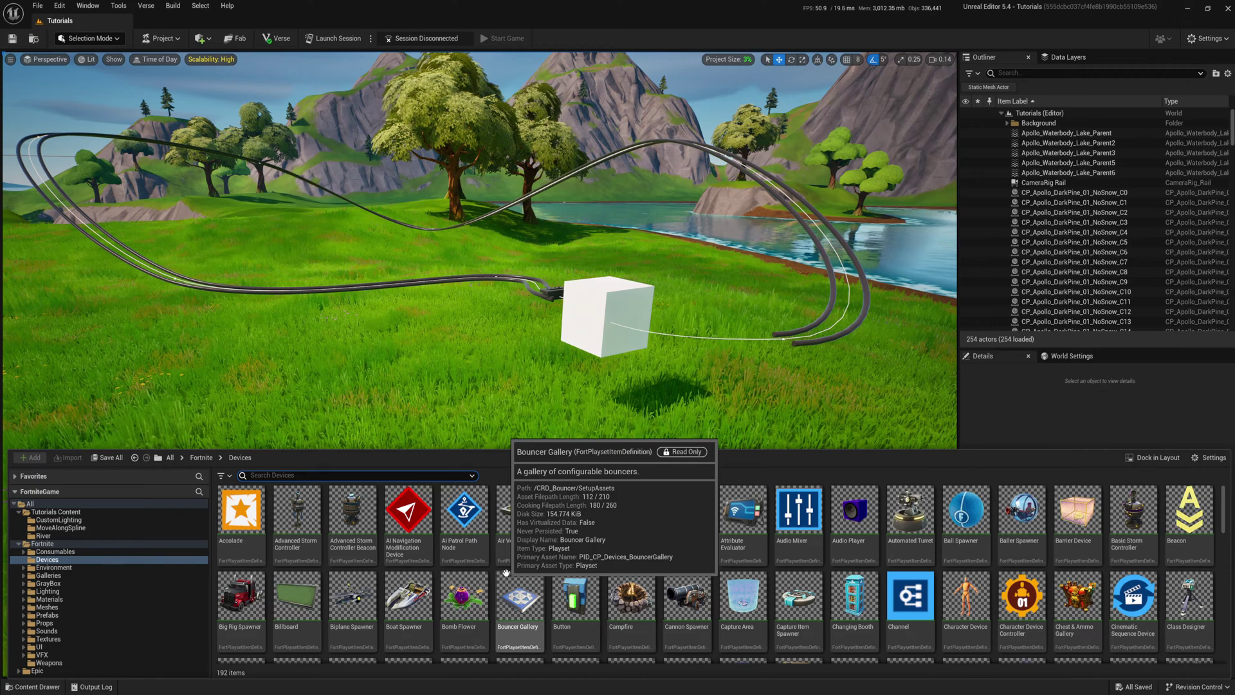
drag(1133, 597, 486, 364)
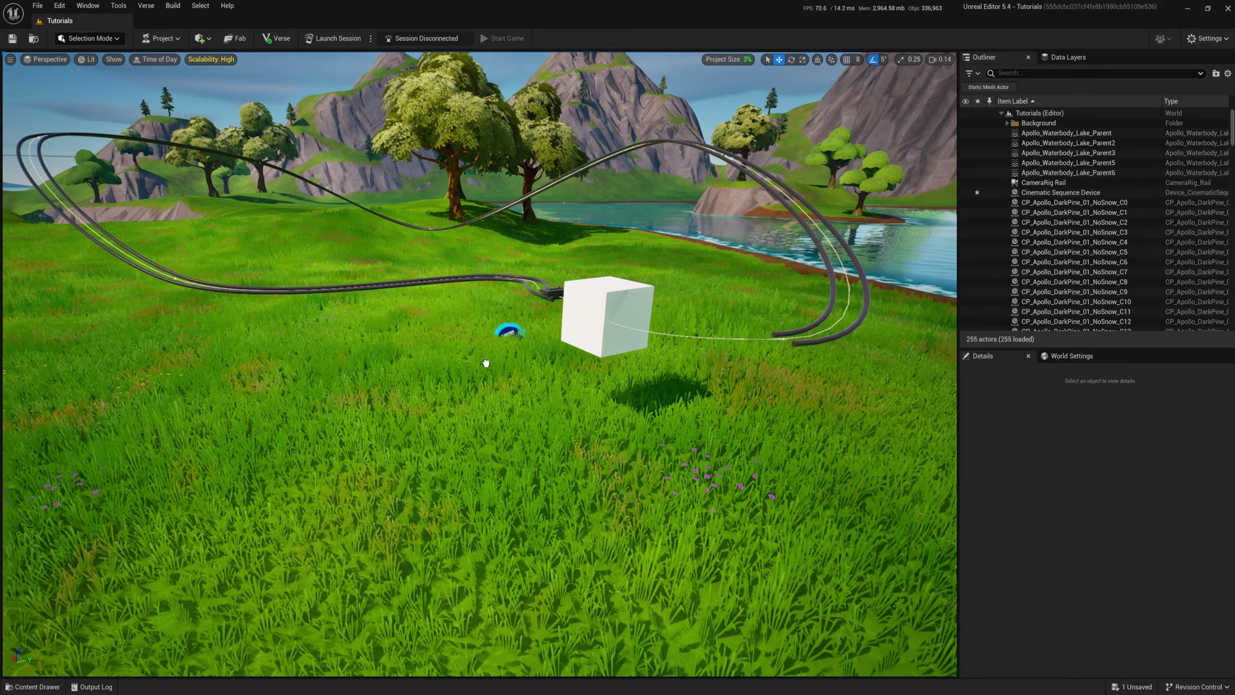
click(385, 457)
drag(381, 435, 373, 327)
right_drag(373, 327, 322, 319)
key(w)
right_drag(471, 366, 429, 357)
- Assign LS_MoveAlongSpline as the Cinematic Sequence Device's sequence and enable Loop Playback
key(ctrl+space)
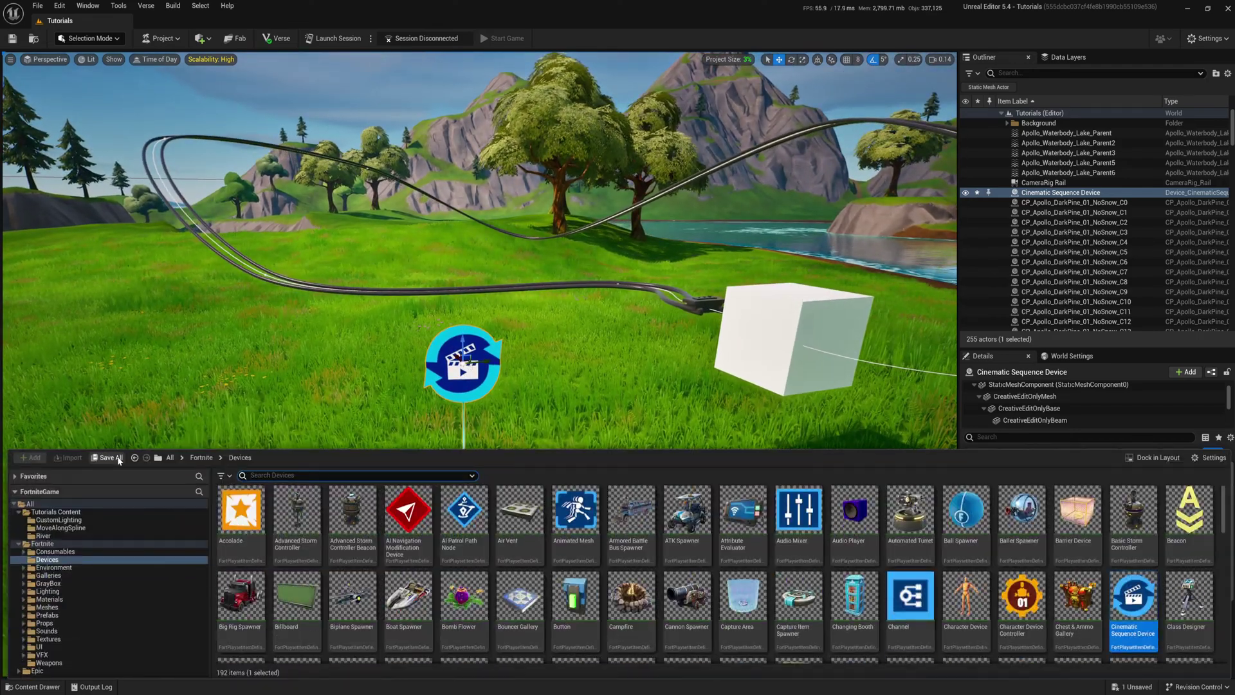
click(62, 527)
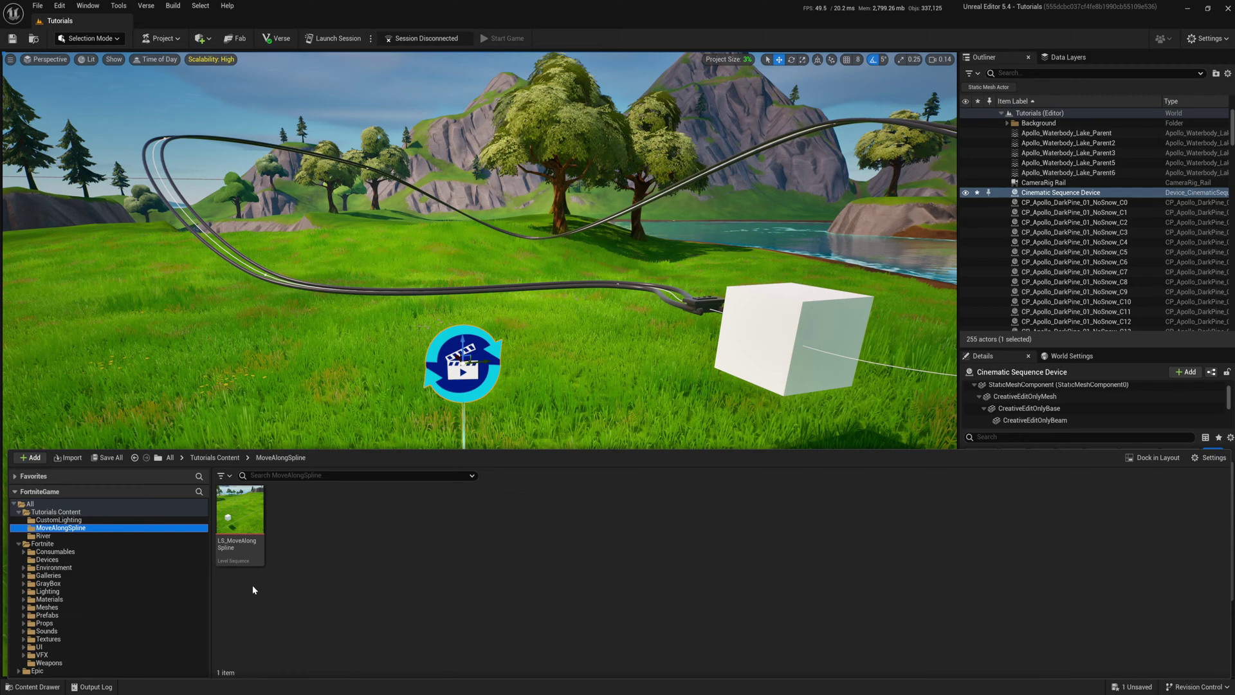
click(236, 532)
right_drag(212, 425, 214, 461)
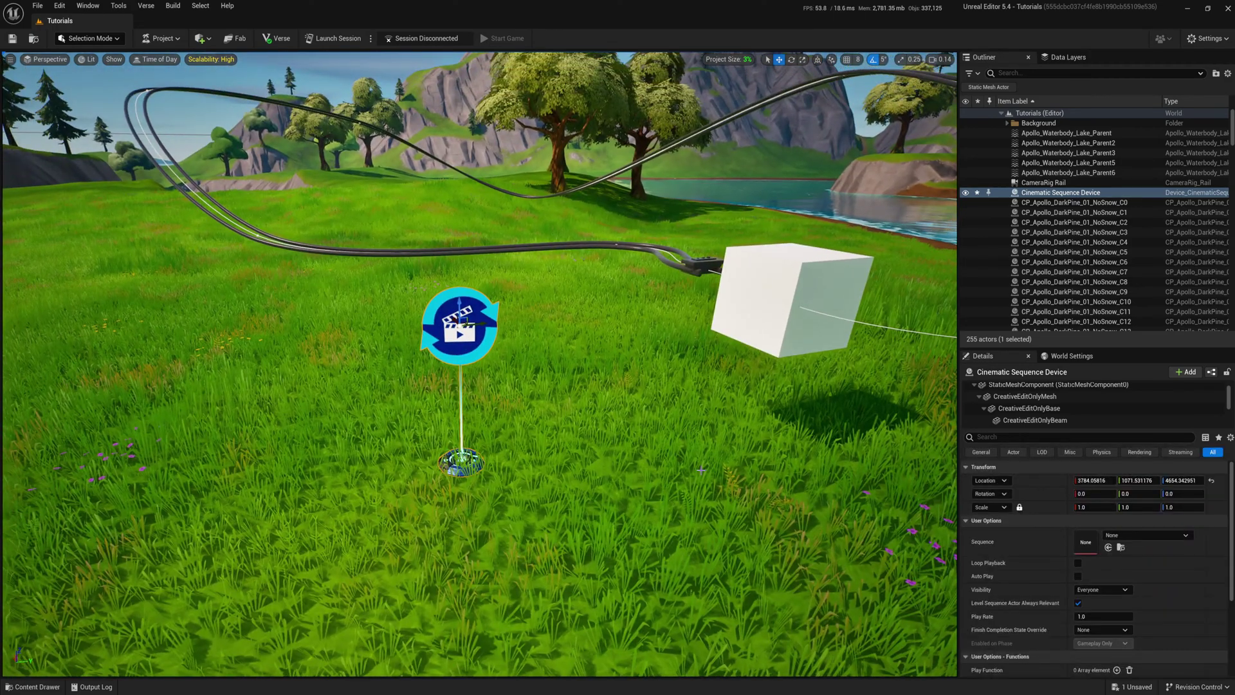
click(1108, 547)
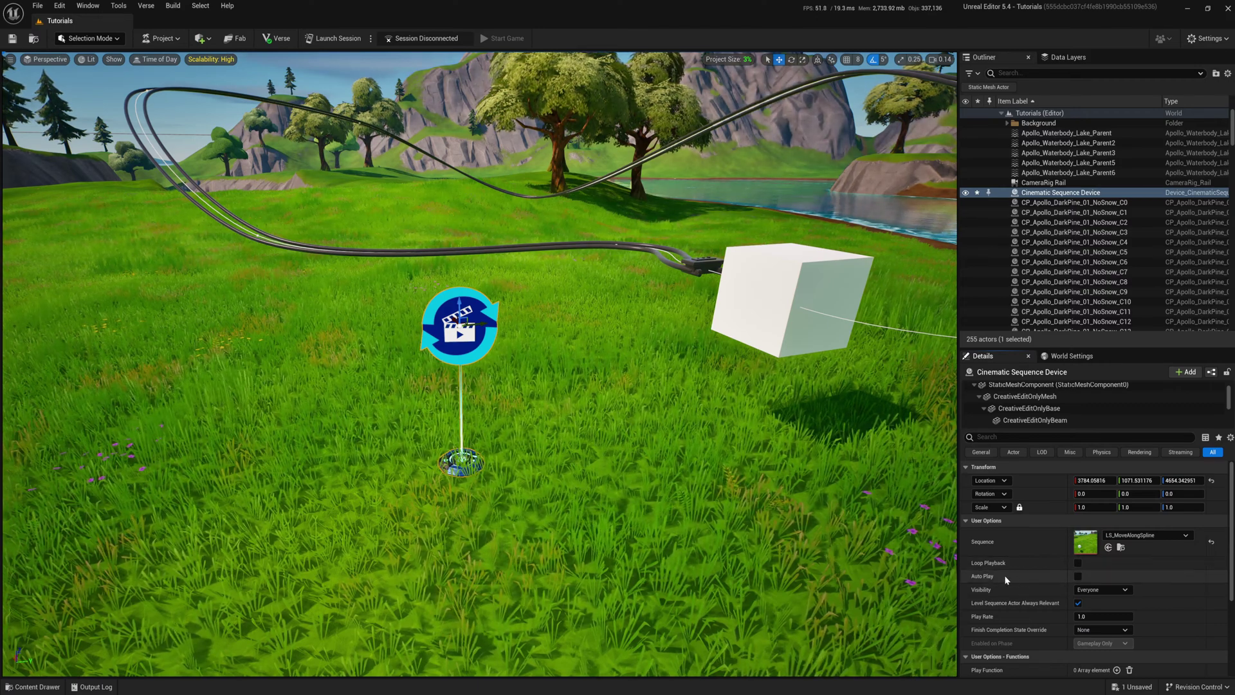
click(1078, 563)
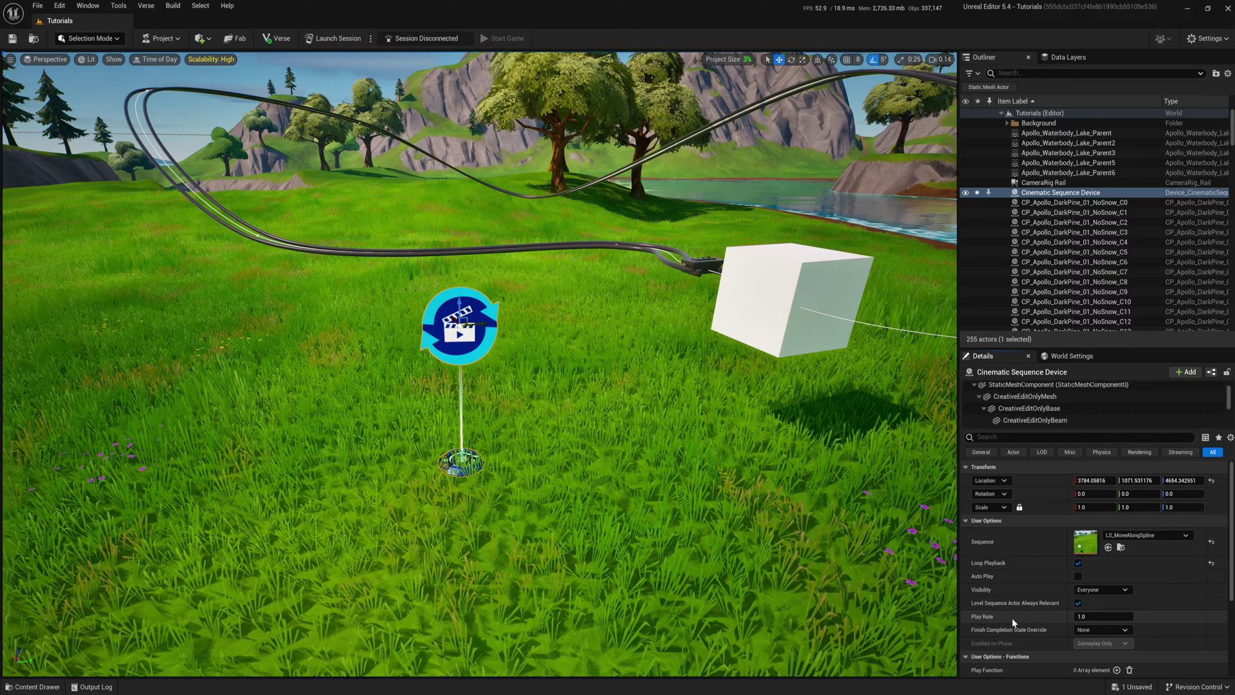
scroll(1035, 627, down, 4)
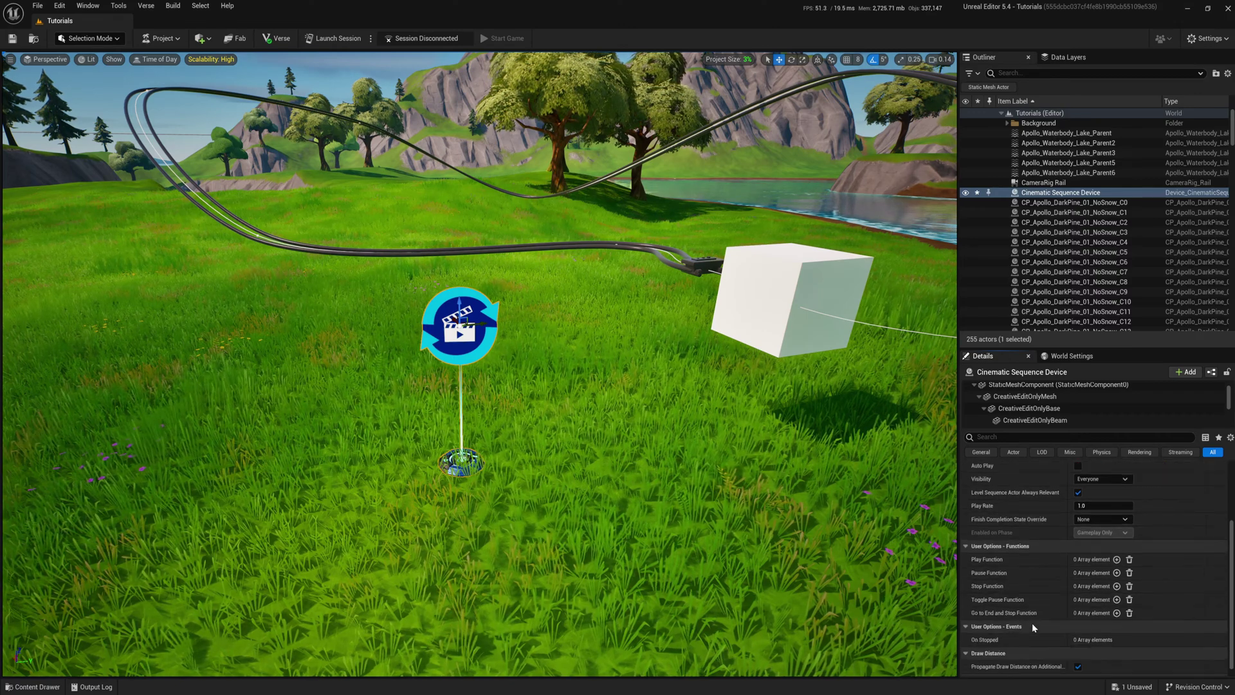
- Place a Button device beside the Cinematic Sequence Device, raise it to the icon's height and rotate it about its vertical axis
right_drag(617, 474, 631, 474)
key(ctrl+space)
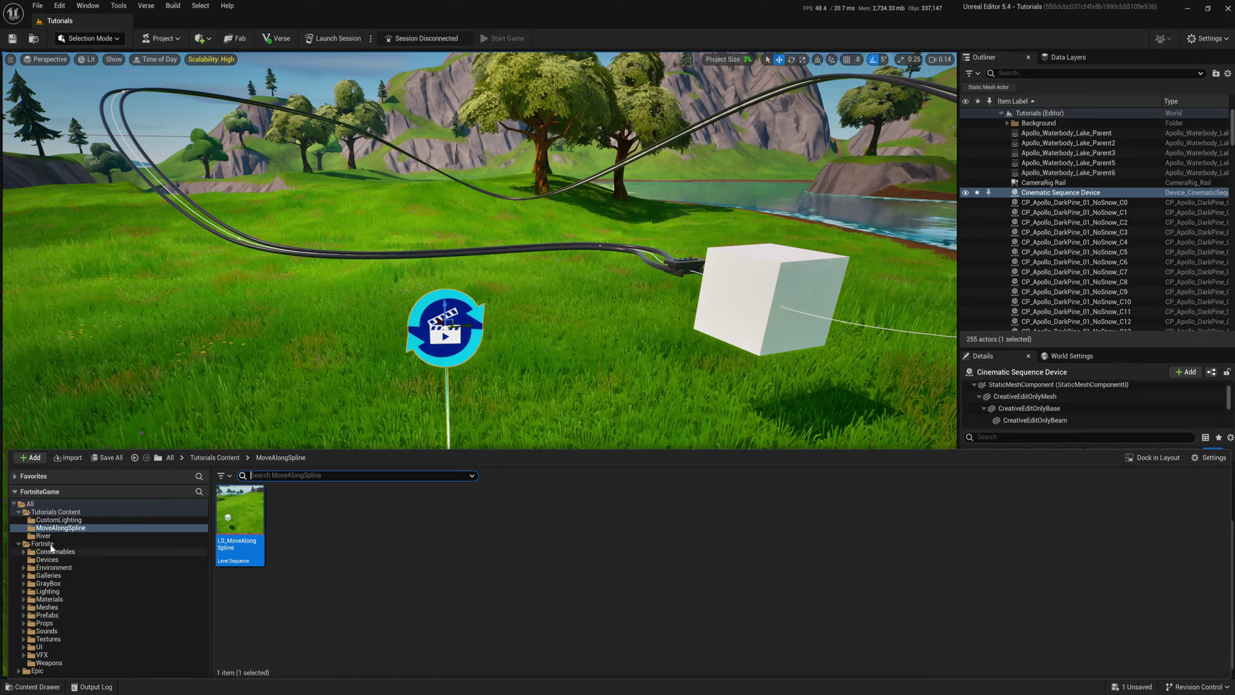
click(45, 559)
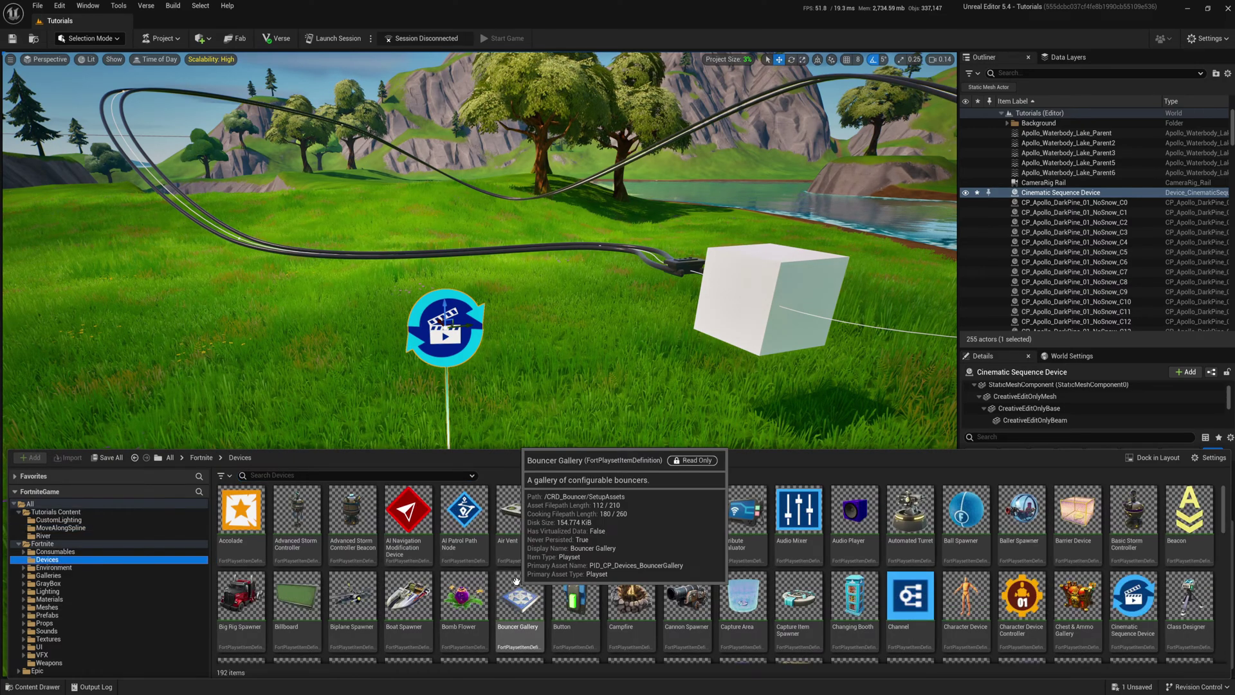
scroll(567, 559, down, 1)
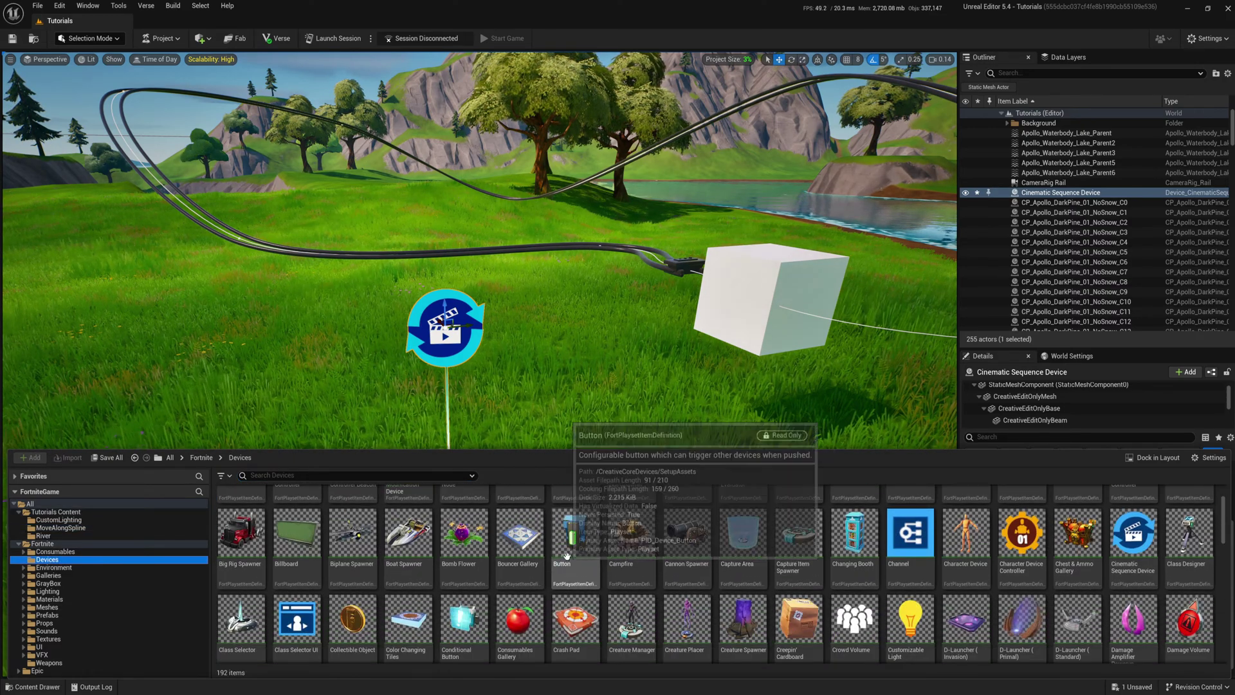
scroll(566, 556, up, 1)
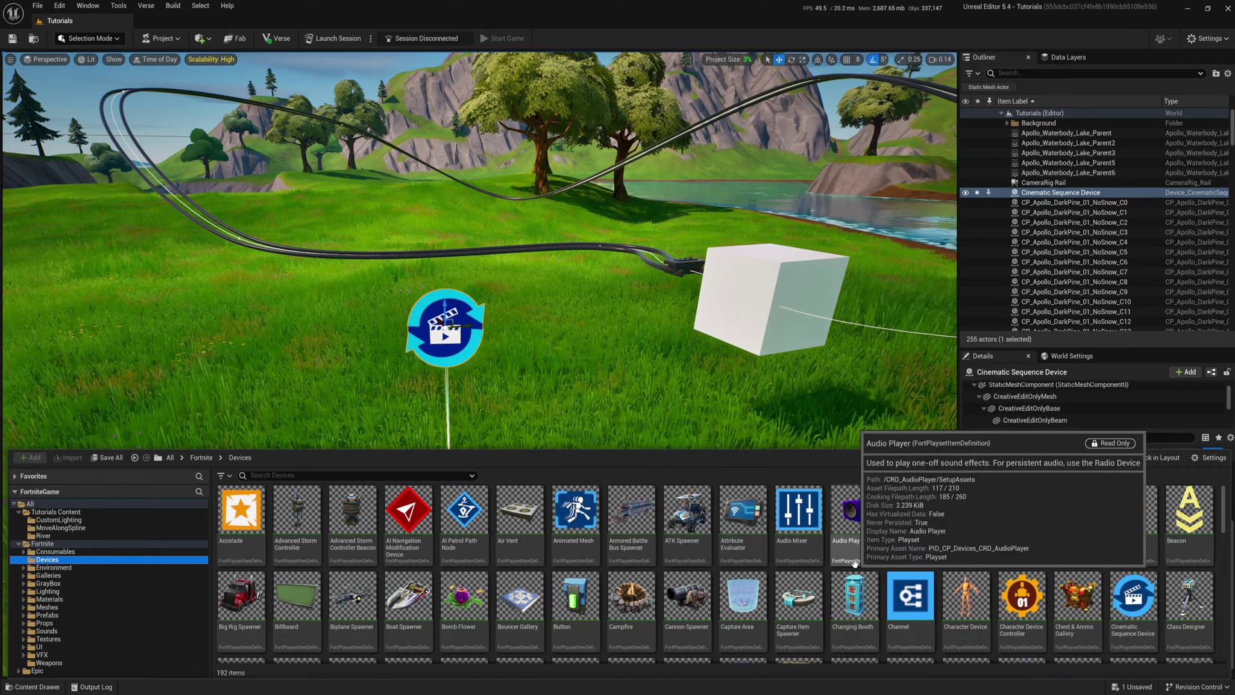
drag(574, 599, 581, 459)
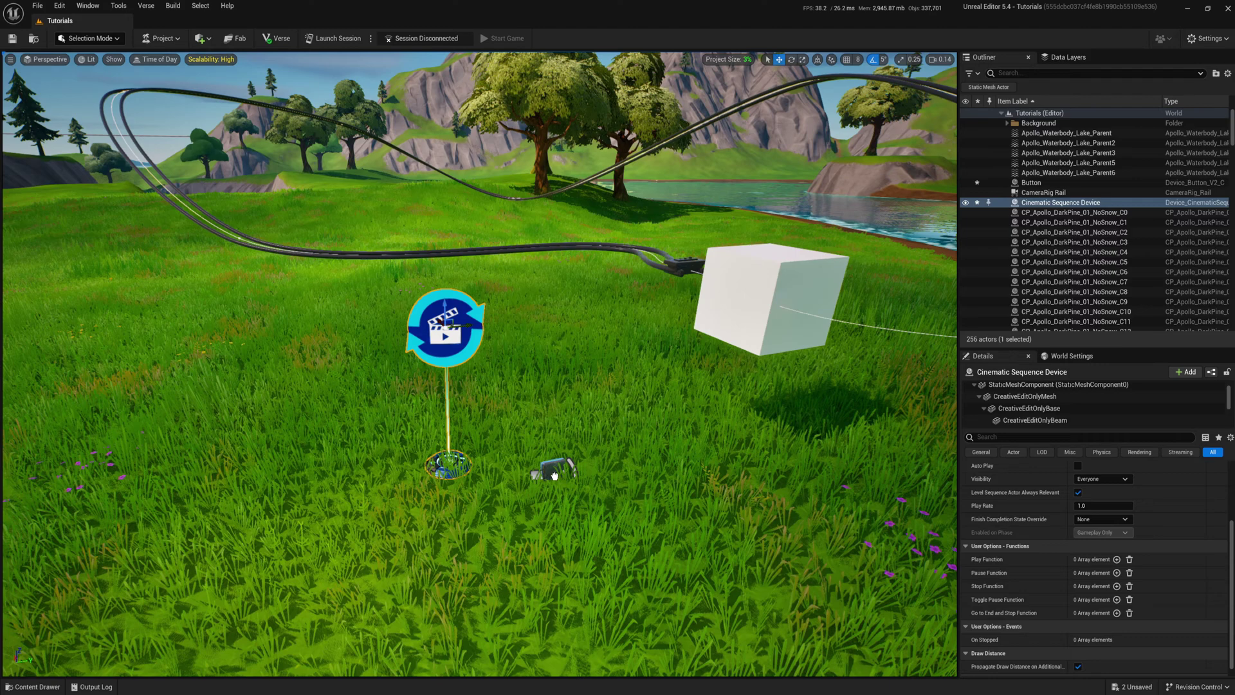
click(554, 475)
drag(521, 445, 529, 306)
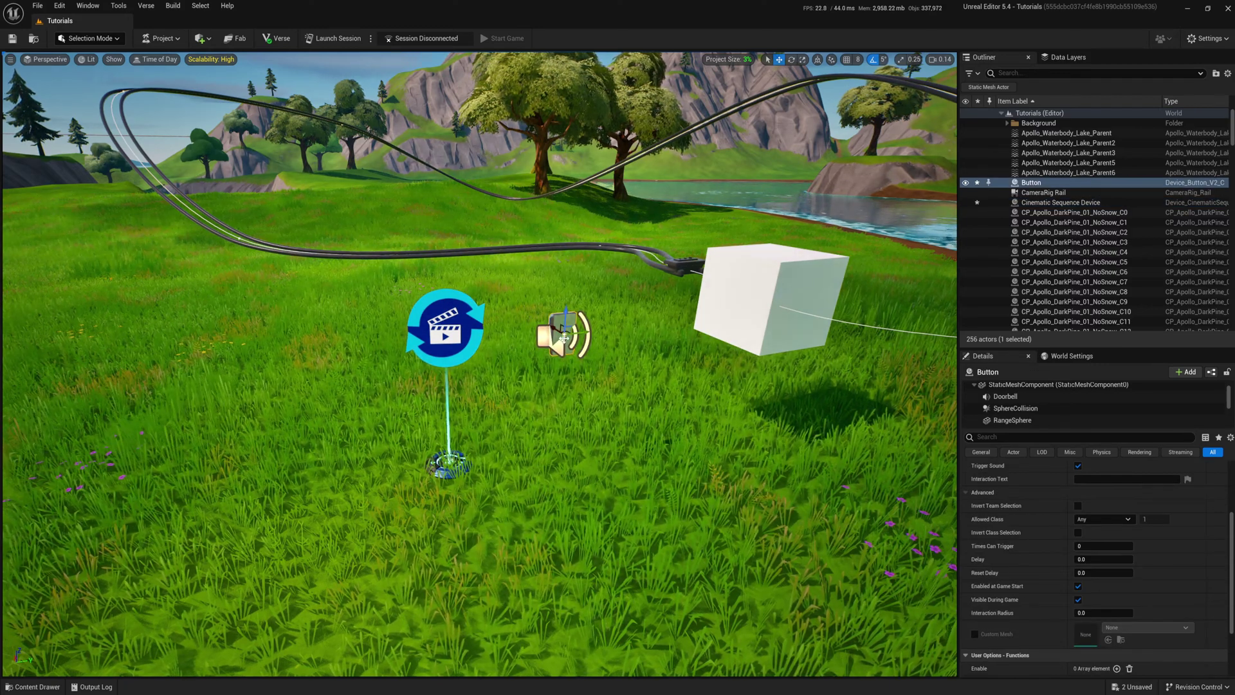
key(e)
drag(570, 347, 617, 350)
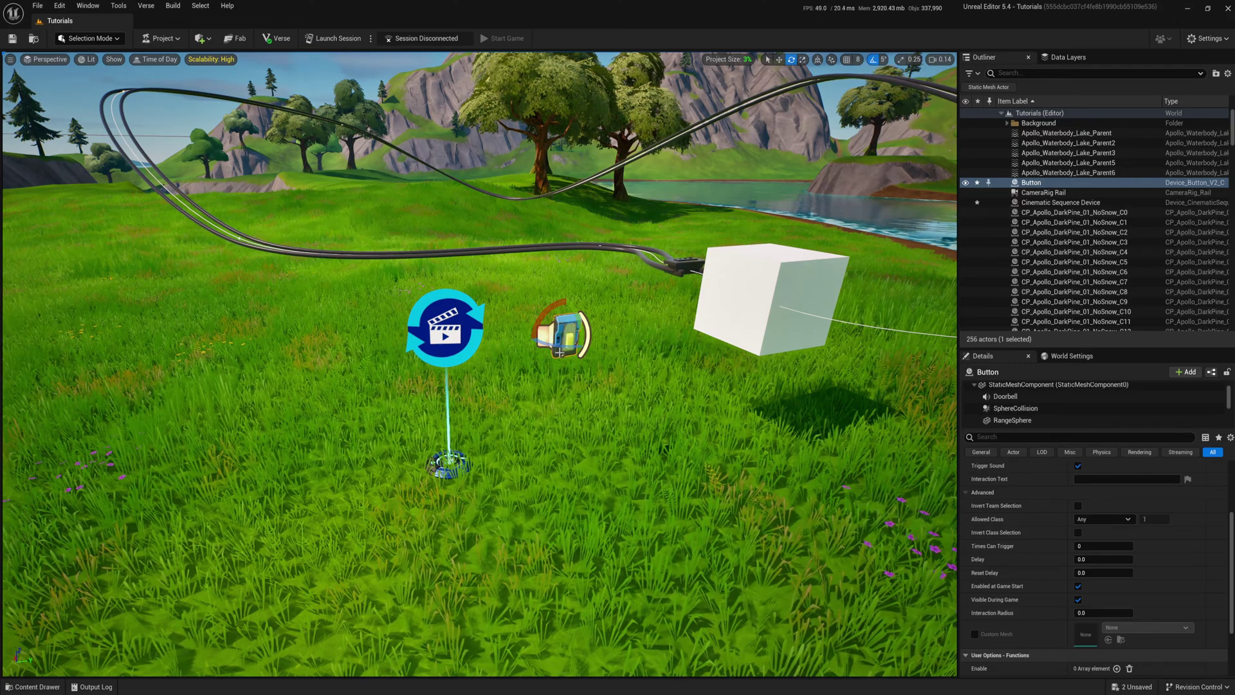
- Bind the Cinematic Sequence Device's Play Function to the Button's On Interact event
mouse_move(444, 438)
right_down()
mouse_move(421, 397)
mouse_move(427, 436)
mouse_move(443, 438)
right_up()
key(w)
click(443, 367)
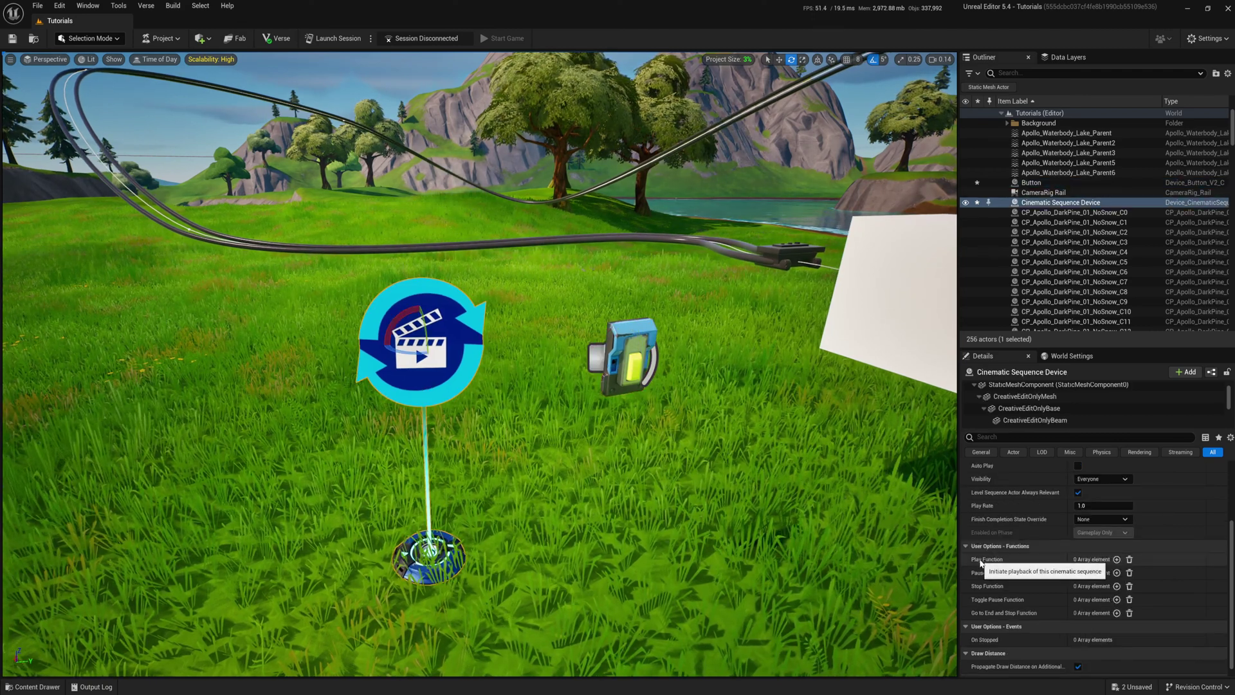
click(1117, 559)
click(1180, 572)
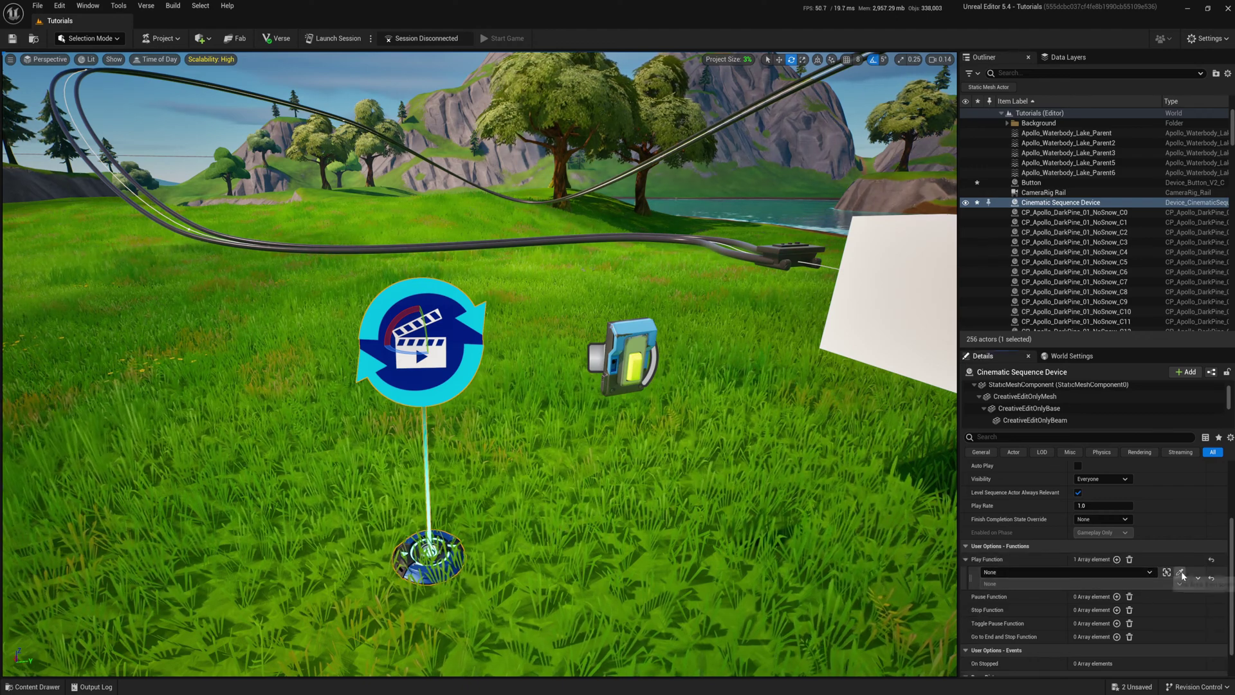
click(637, 354)
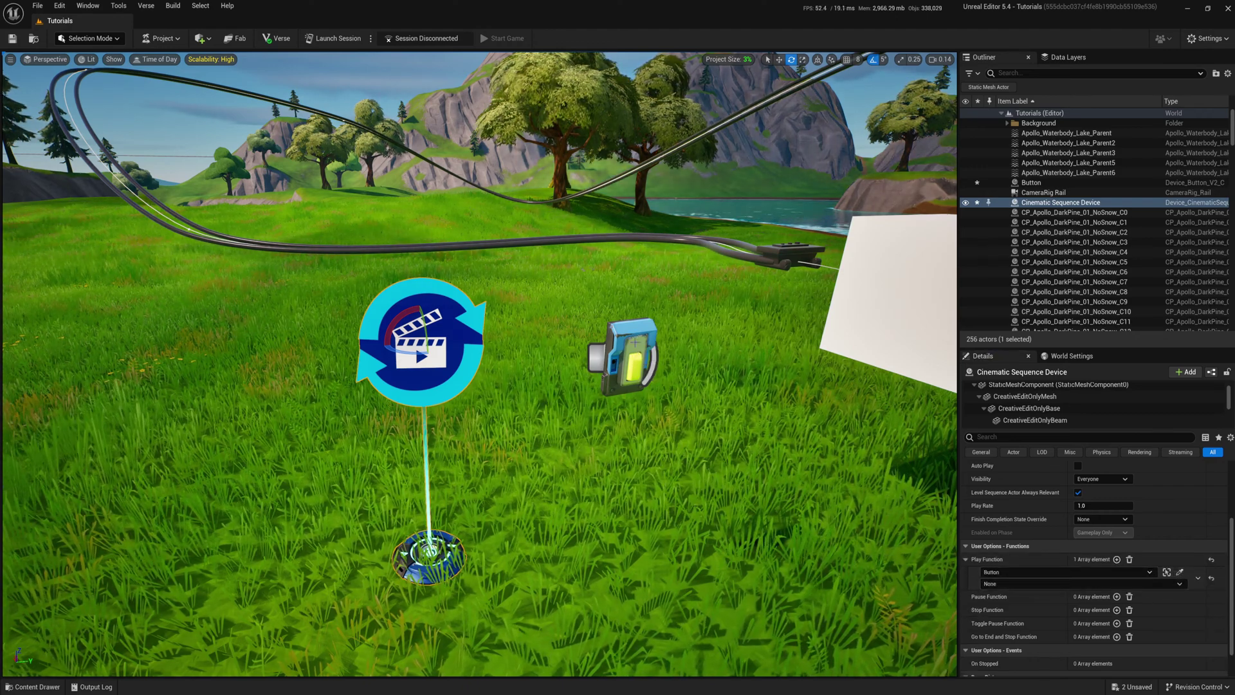
click(1023, 585)
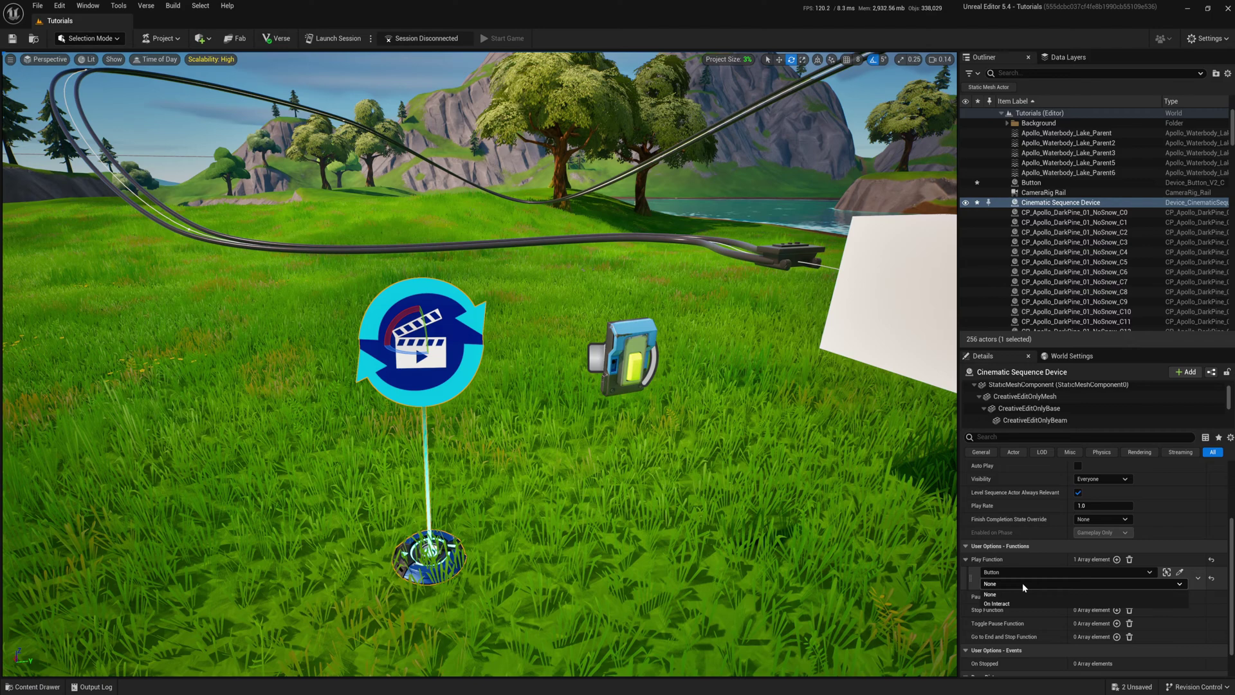
click(1002, 604)
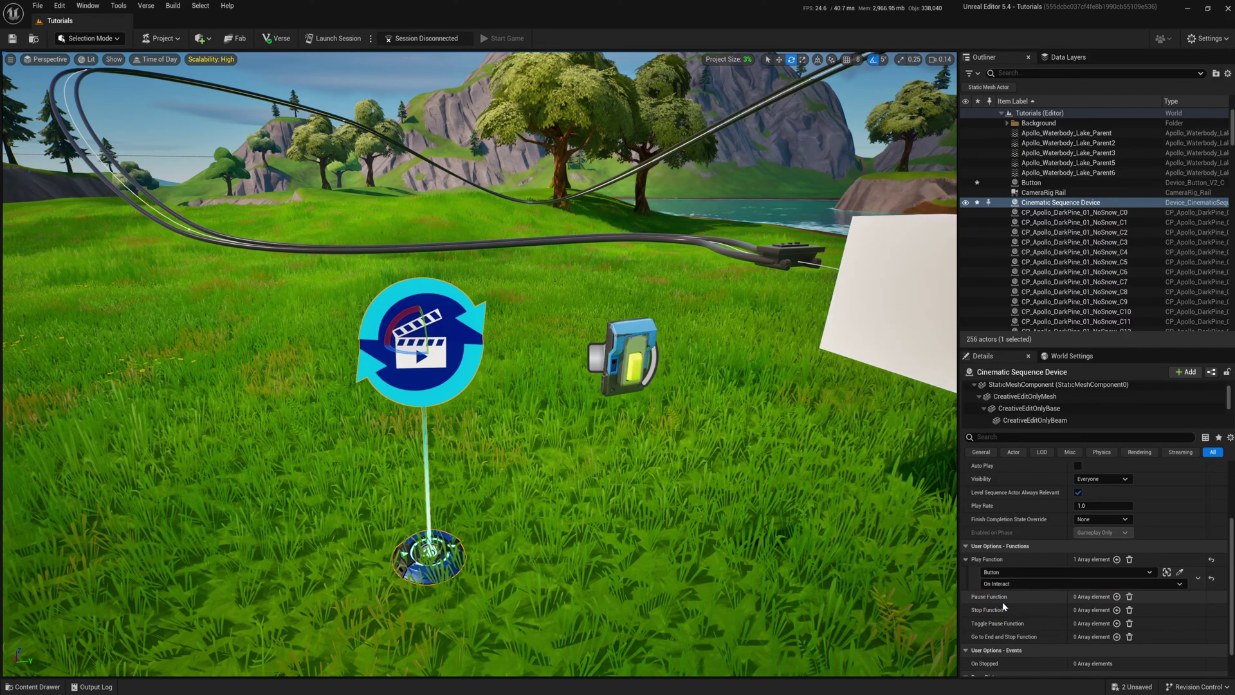
right_drag(479, 364, 478, 366)
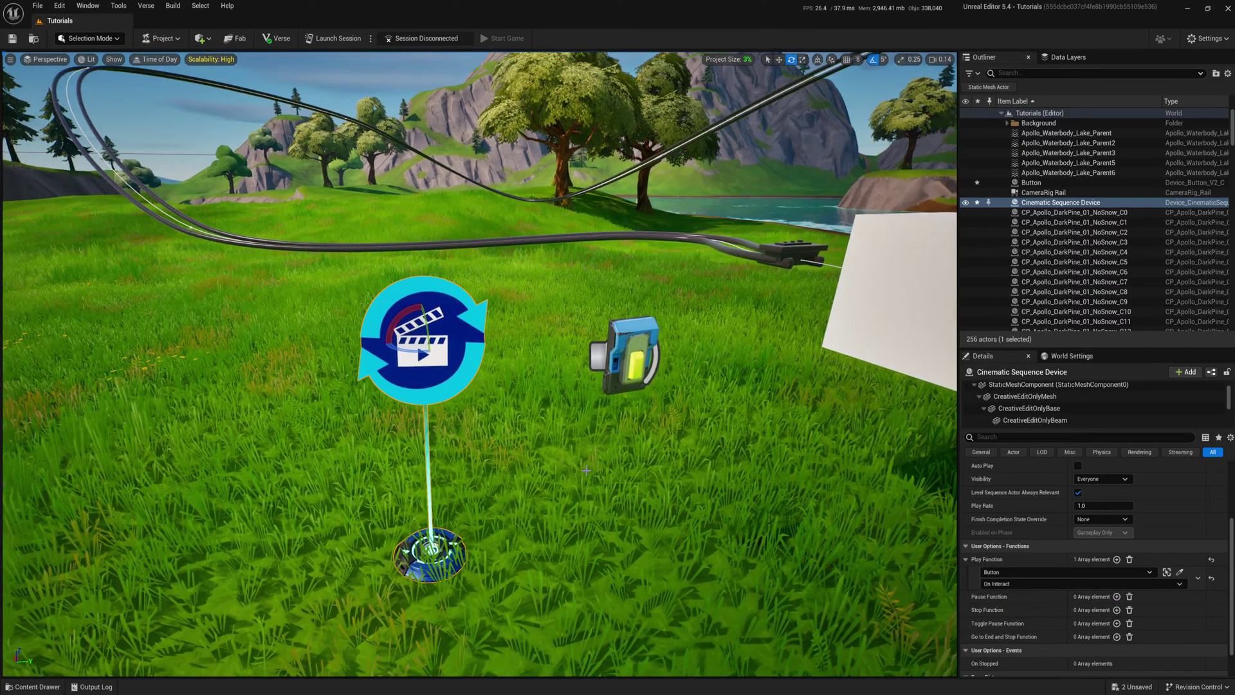
- Playtest the island by running the character to the floating button and interacting with it to start the cube's movement
key(Escape)
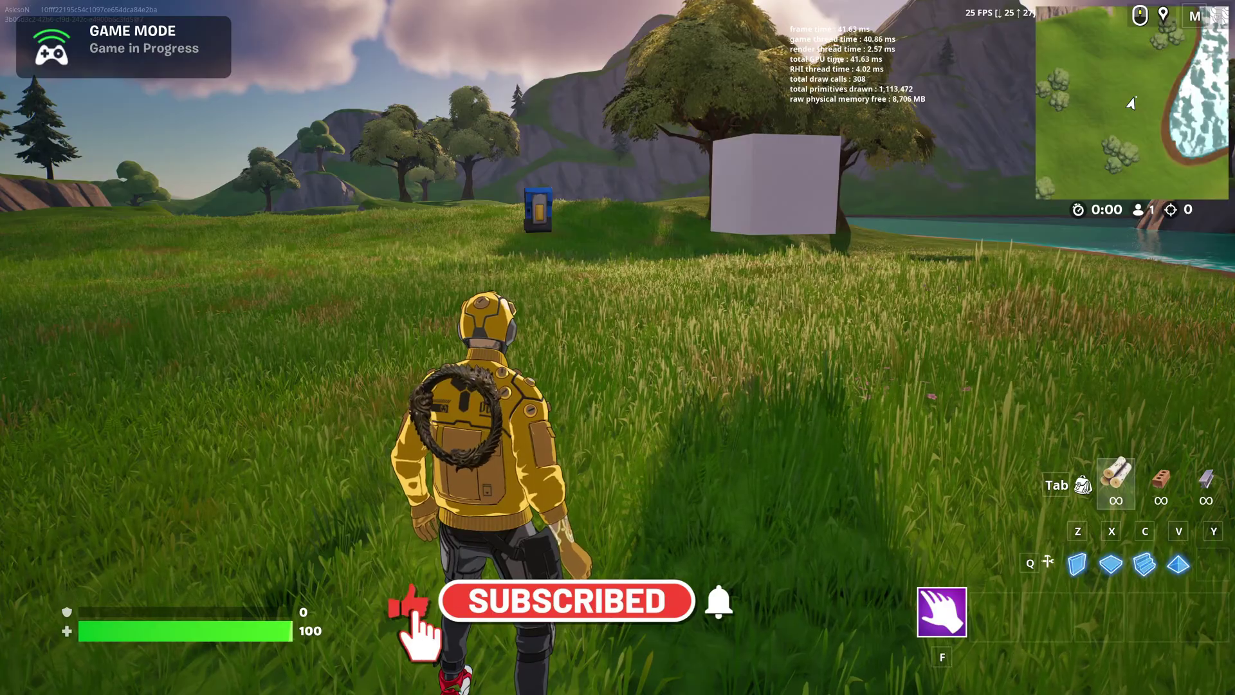
key(w)
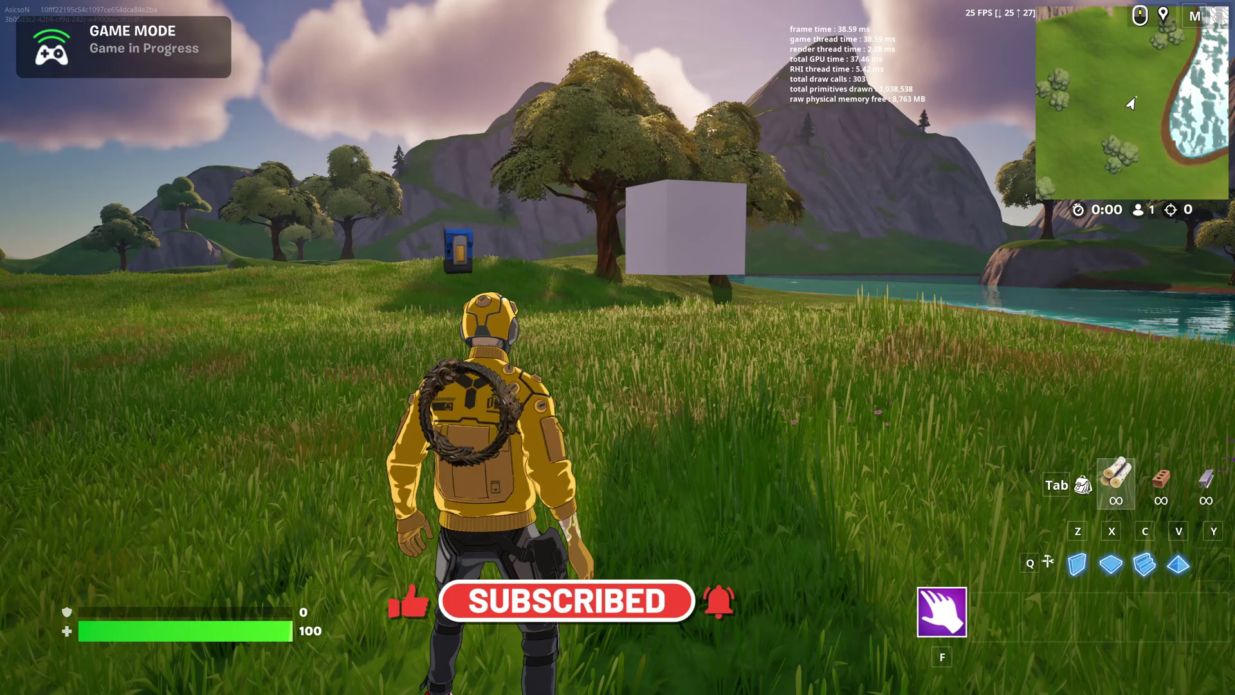
key(w)
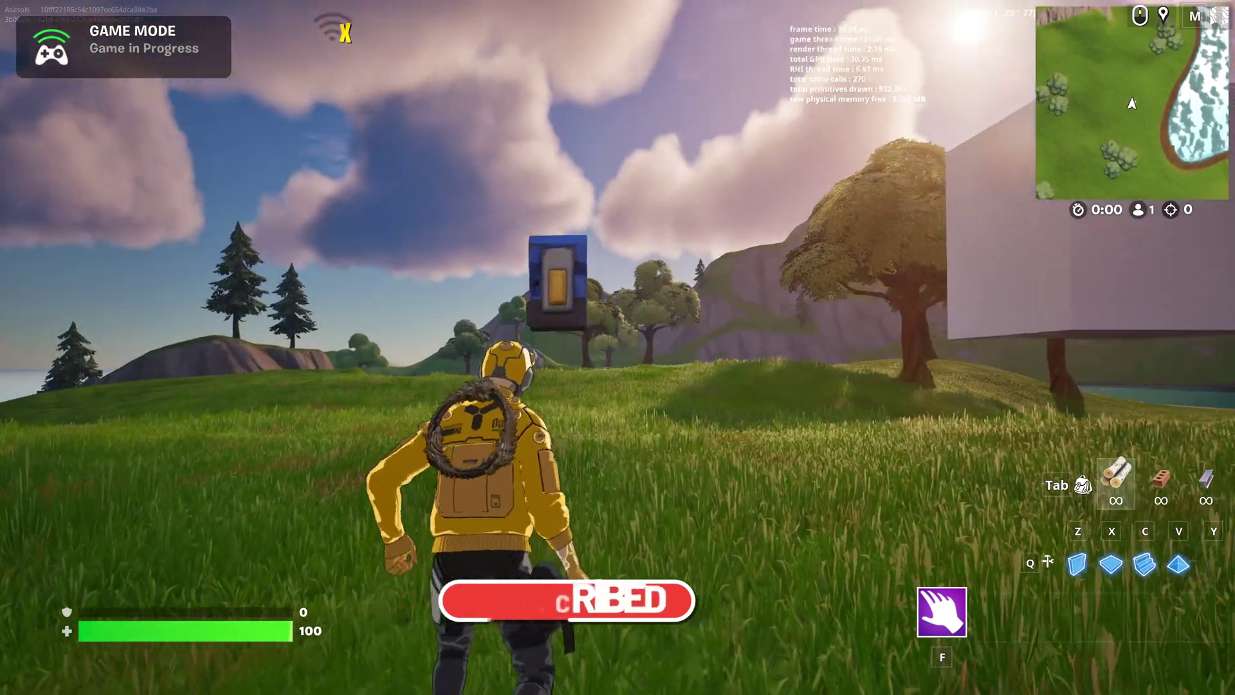
key(a)
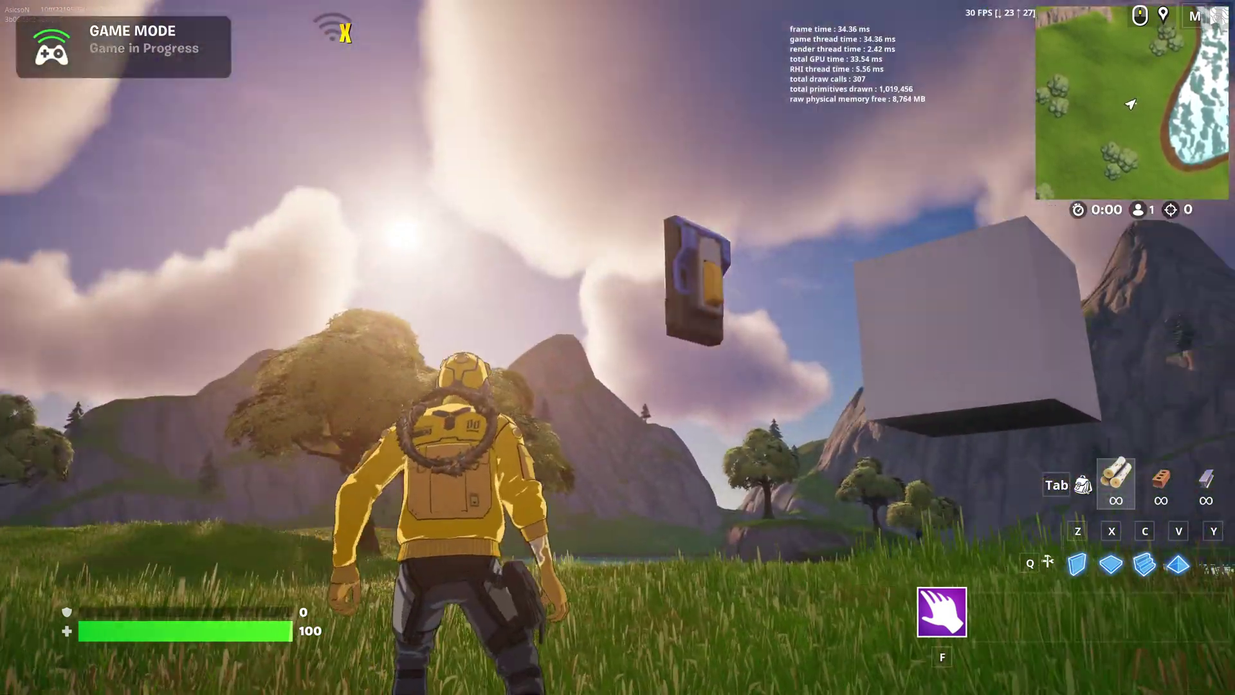
key(e)
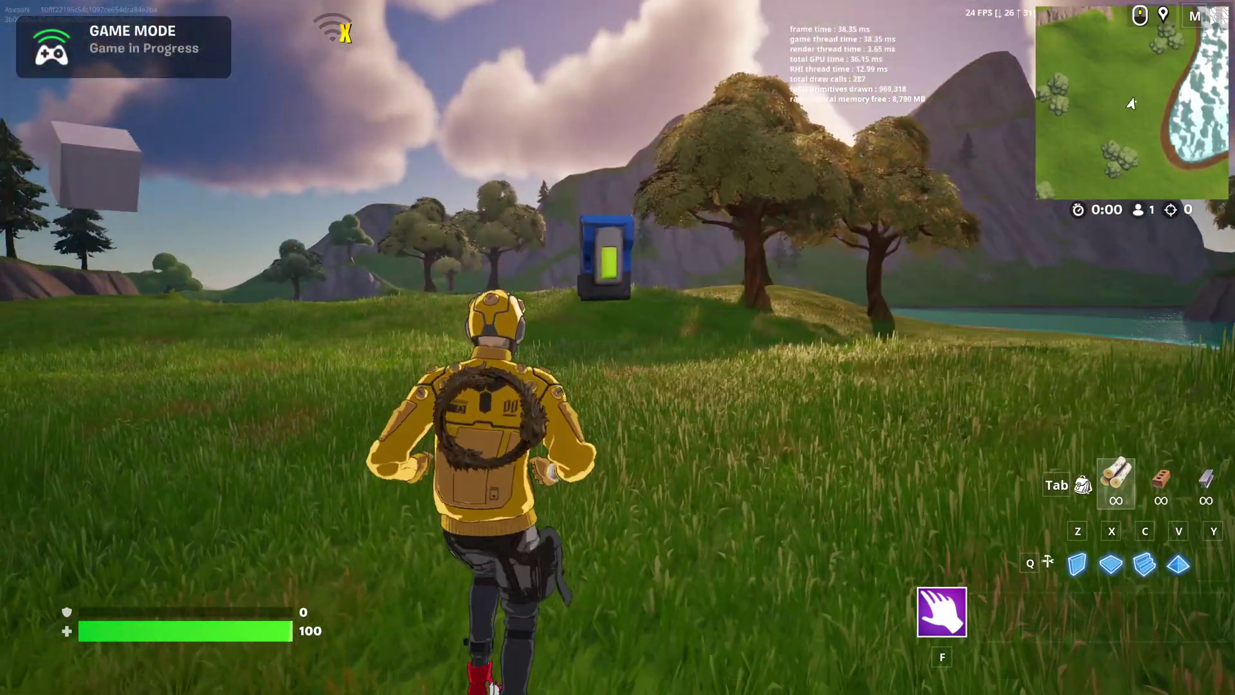